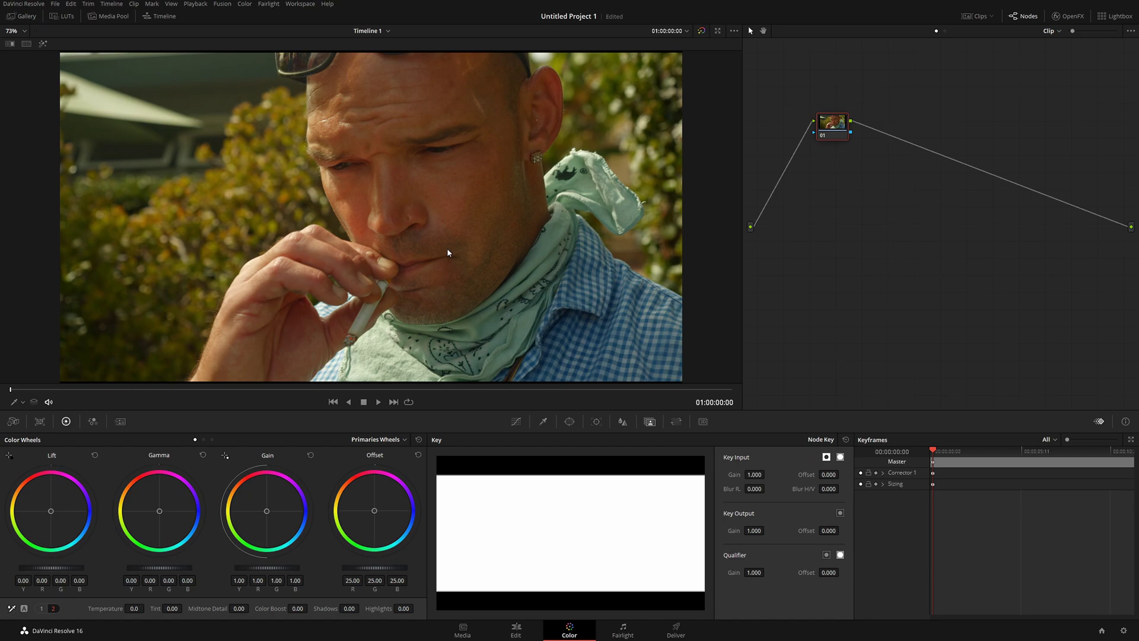
# - Scrub through the clip and pan the zoomed viewer to inspect dead pixels near the ear and mouth
pyautogui.moveTo(161, 389); pyautogui.dragTo(213, 389)
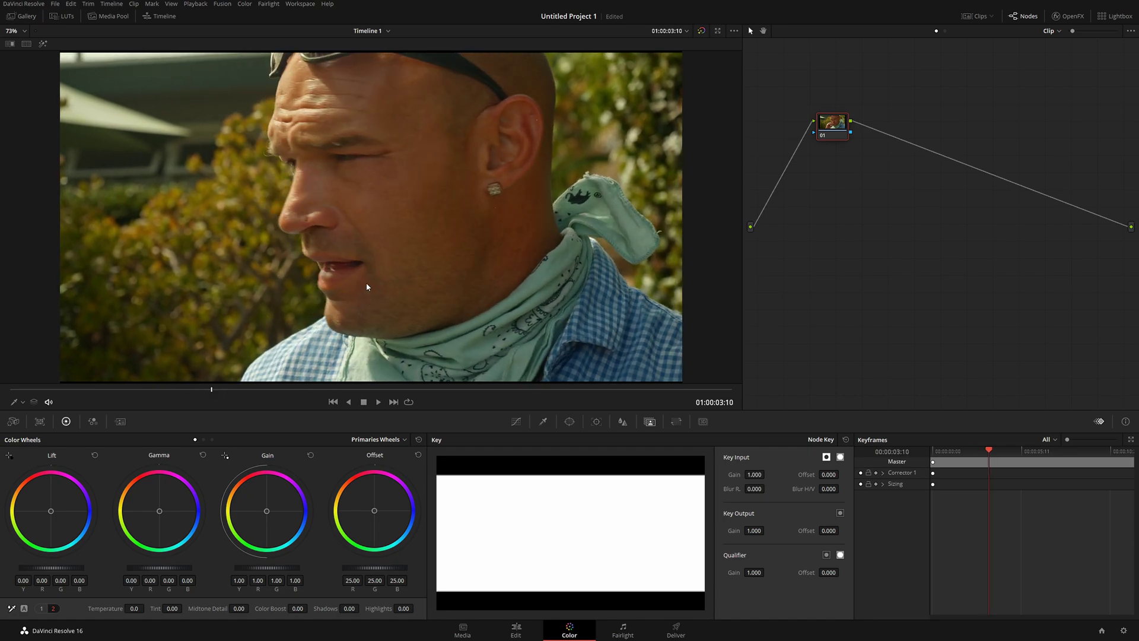
pyautogui.scroll(3, 366, 282)
pyautogui.scroll(3, 527, 206)
pyautogui.moveTo(376, 292); pyautogui.dragTo(499, 161)
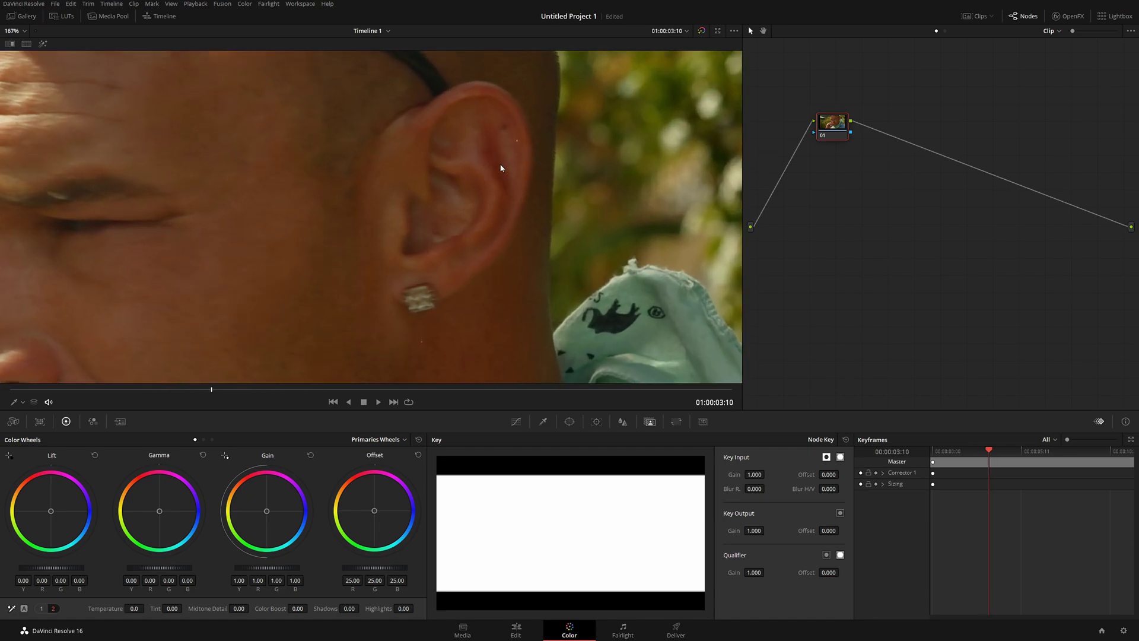
pyautogui.scroll(3, 372, 254)
pyautogui.scroll(3, 372, 256)
pyautogui.scroll(3, 362, 273)
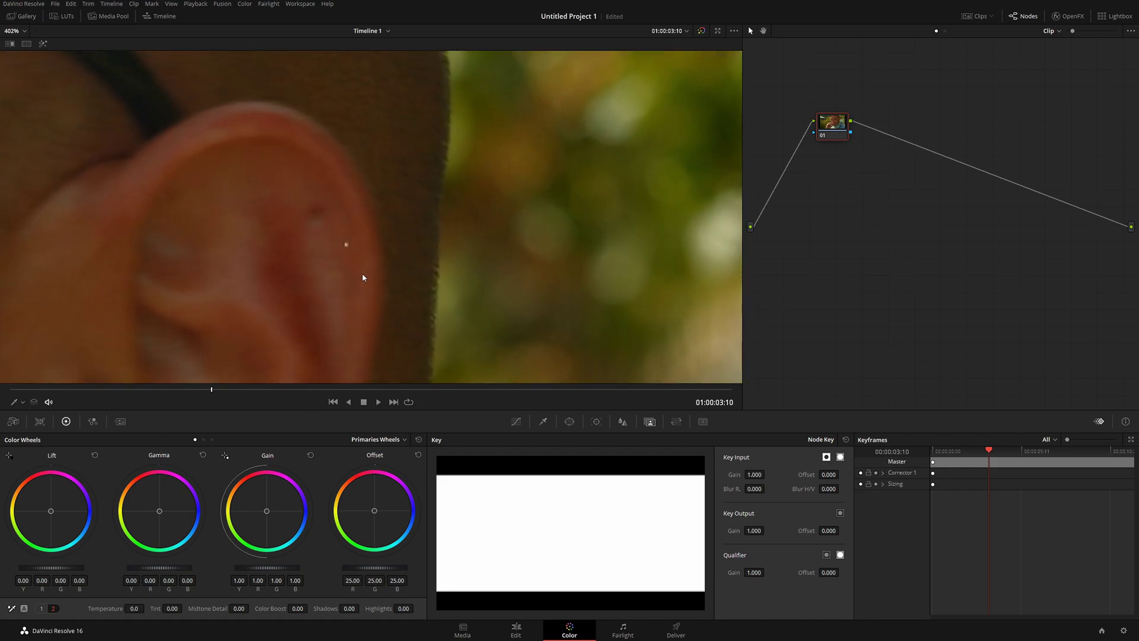
pyautogui.moveTo(212, 389)
pyautogui.mouseDown()
pyautogui.moveTo(244, 389)
pyautogui.moveTo(204, 394)
pyautogui.moveTo(221, 393)
pyautogui.mouseUp()
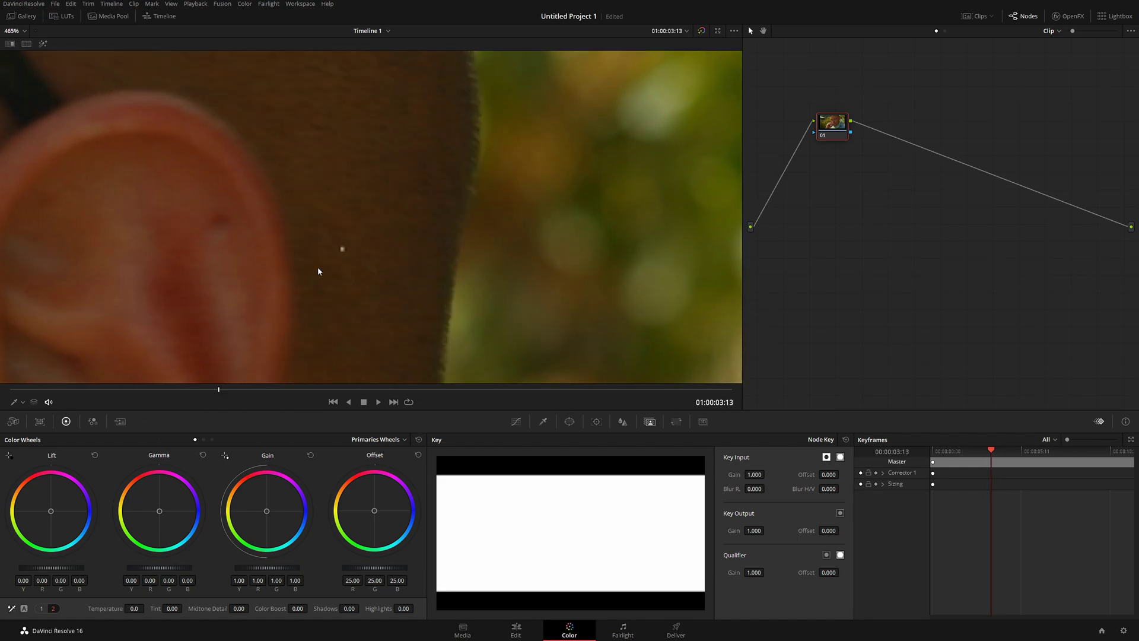
pyautogui.scroll(-3, 318, 267)
pyautogui.scroll(-2, 593, 140)
pyautogui.scroll(-2, 595, 140)
pyautogui.moveTo(612, 117)
pyautogui.mouseDown()
pyautogui.moveTo(392, 249)
pyautogui.moveTo(530, 143)
pyautogui.moveTo(525, 218)
pyautogui.moveTo(404, 279)
pyautogui.mouseUp()
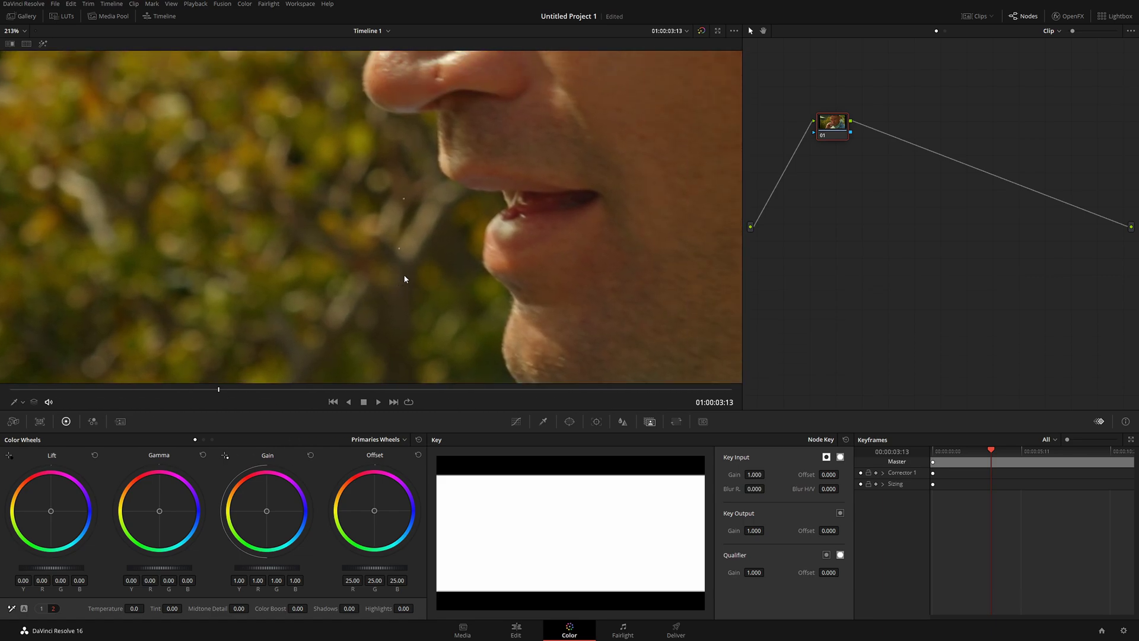
pyautogui.scroll(3, 404, 279)
pyautogui.scroll(2, 410, 267)
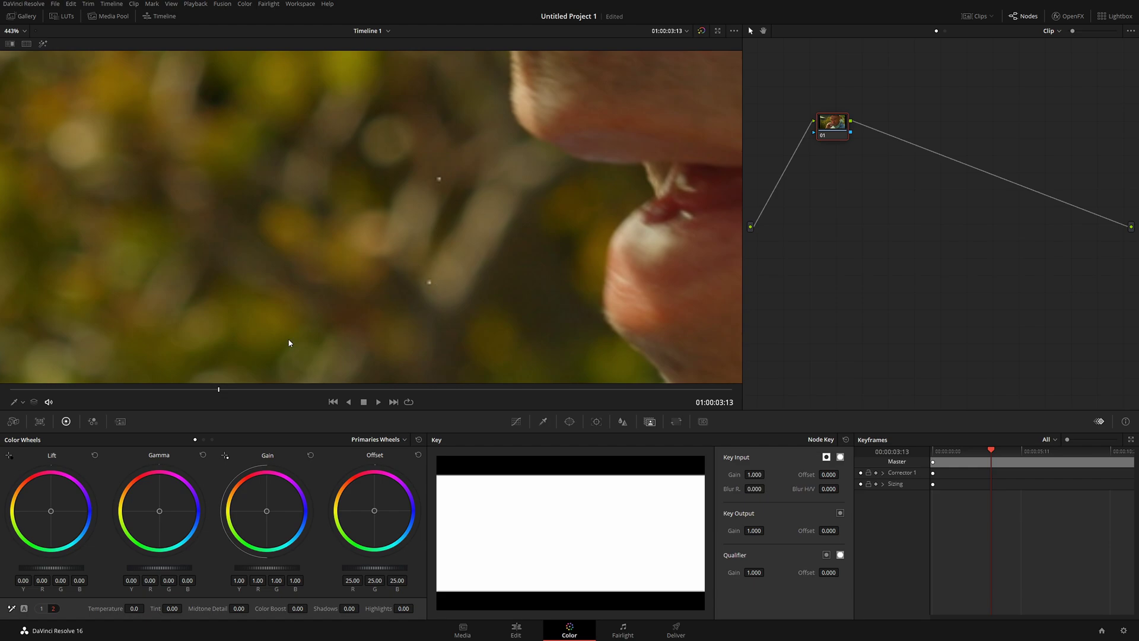
pyautogui.moveTo(221, 389); pyautogui.dragTo(283, 389)
pyautogui.hotkey('shift', 'z')
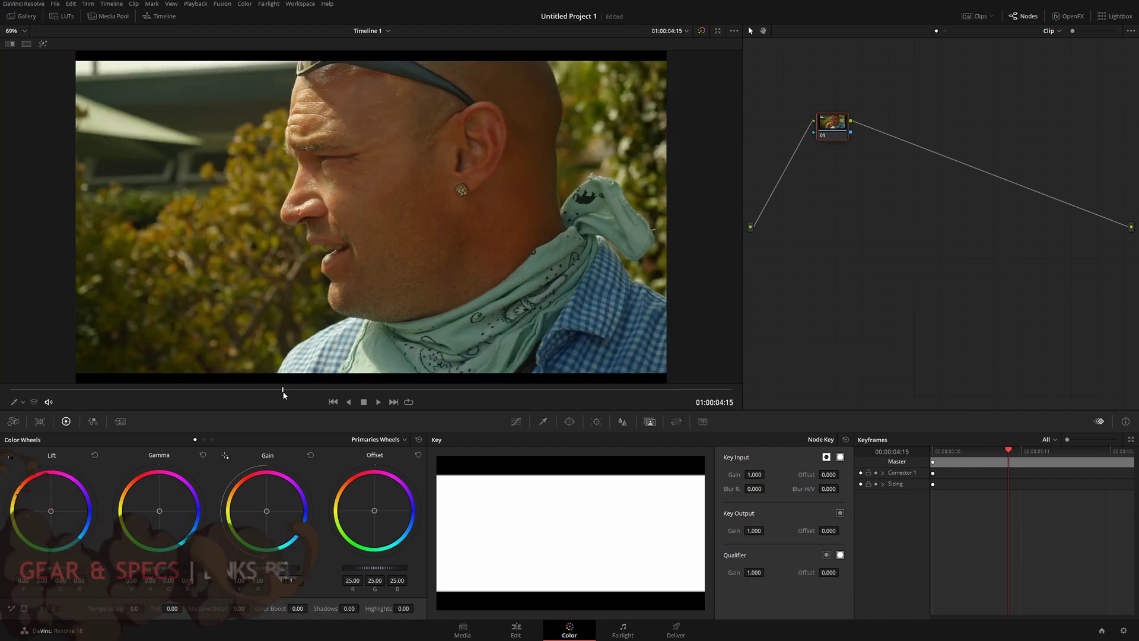
# - Move the playhead just past six seconds and reposition node 01 lower in the node graph
pyautogui.moveTo(283, 389); pyautogui.dragTo(379, 389)
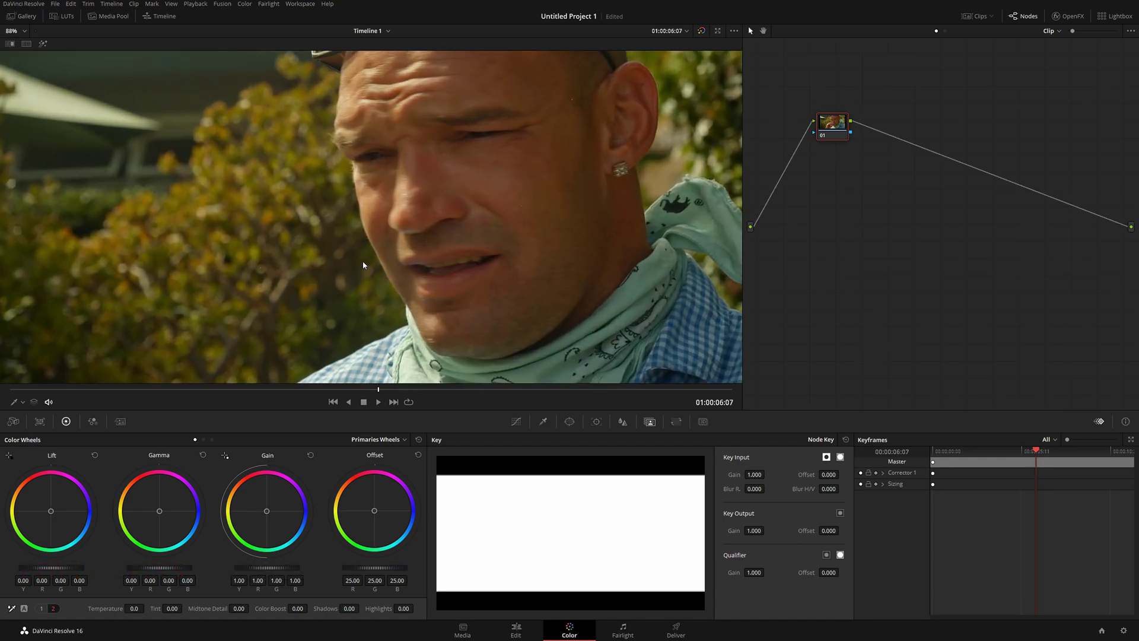
pyautogui.scroll(3, 360, 269)
pyautogui.scroll(3, 365, 261)
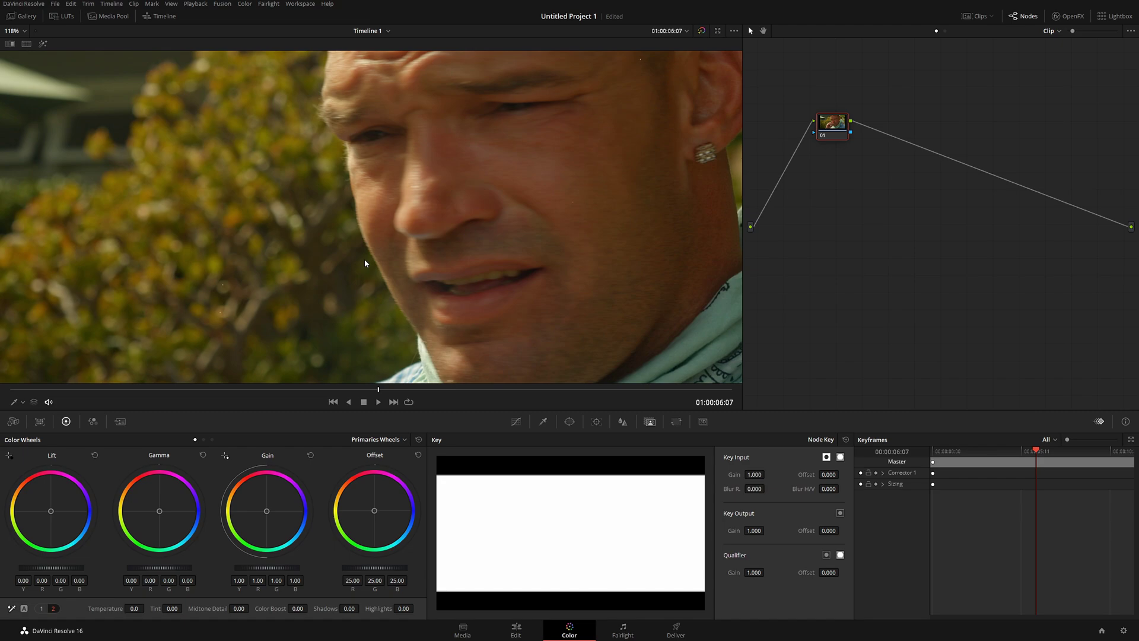
pyautogui.scroll(3, 592, 203)
pyautogui.scroll(3, 597, 202)
pyautogui.scroll(-3, 591, 222)
pyautogui.scroll(-3, 606, 215)
pyautogui.scroll(-3, 663, 209)
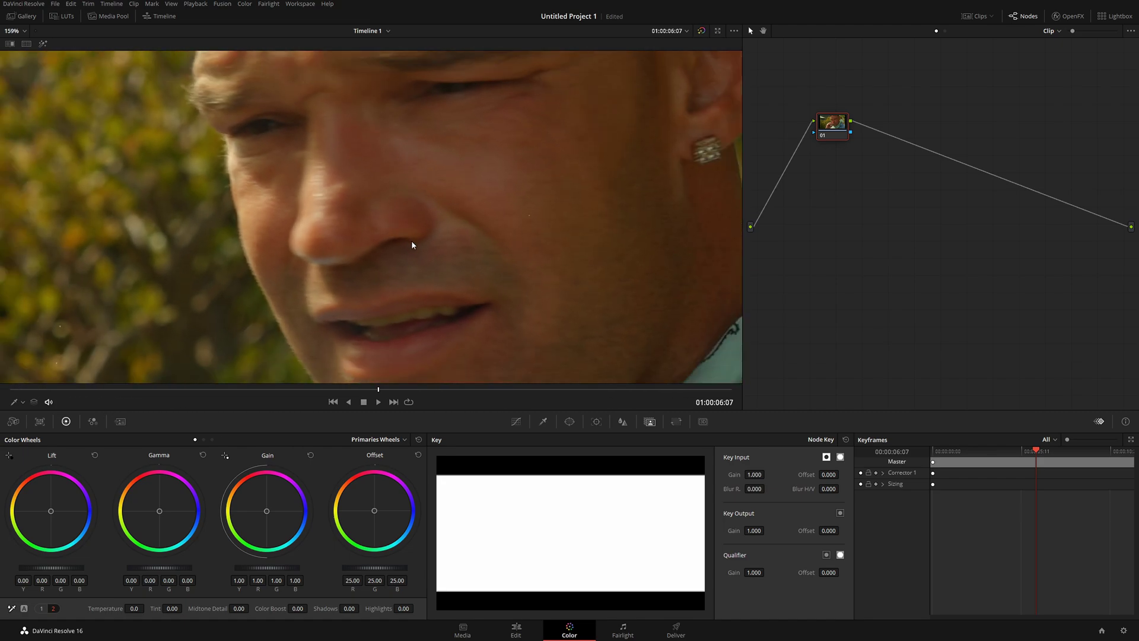
pyautogui.scroll(-2, 411, 240)
pyautogui.scroll(-2, 411, 241)
pyautogui.scroll(-2, 411, 241)
pyautogui.scroll(-2, 451, 218)
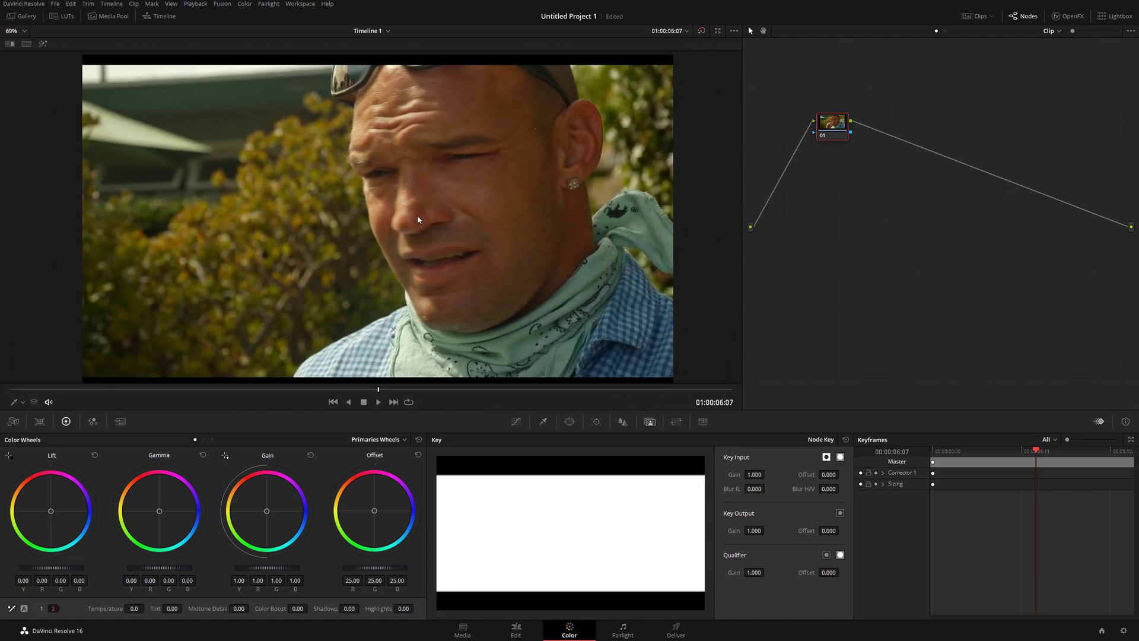
pyautogui.moveTo(459, 233); pyautogui.dragTo(435, 234)
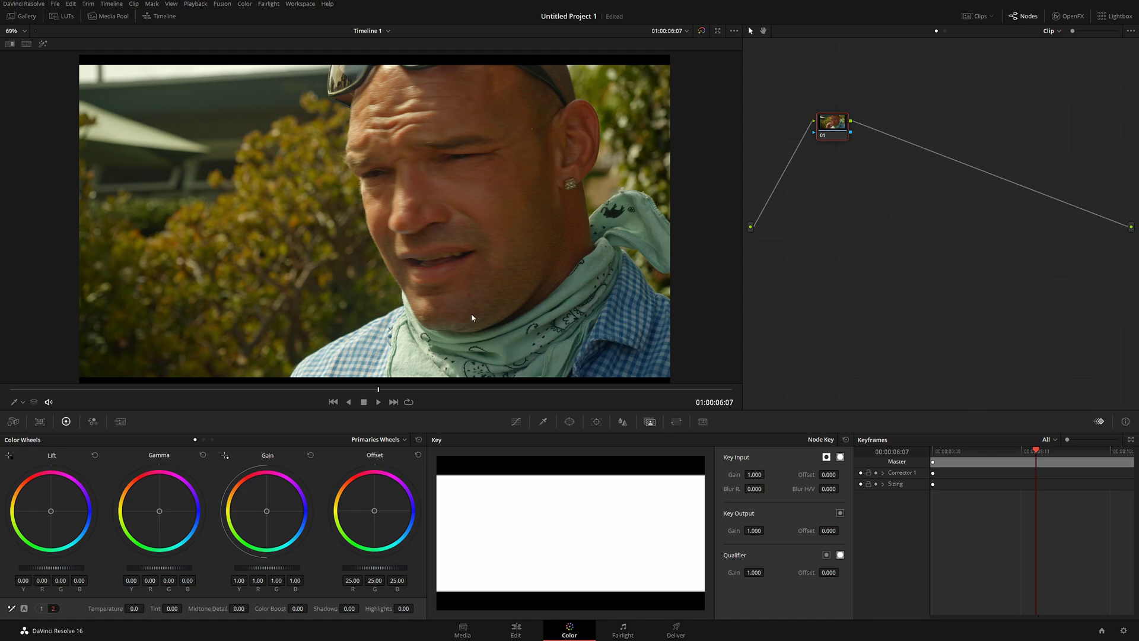
pyautogui.moveTo(832, 122); pyautogui.dragTo(830, 181)
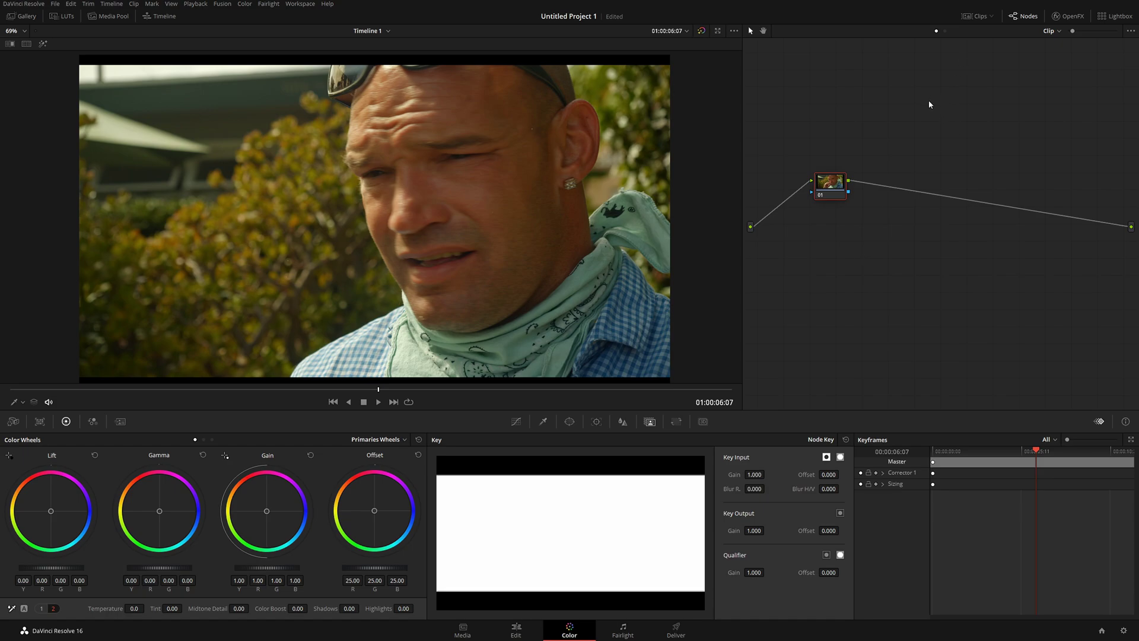
# - Switch the Node editor to Timeline nodes and add a first corrector node there
pyautogui.click(945, 31)
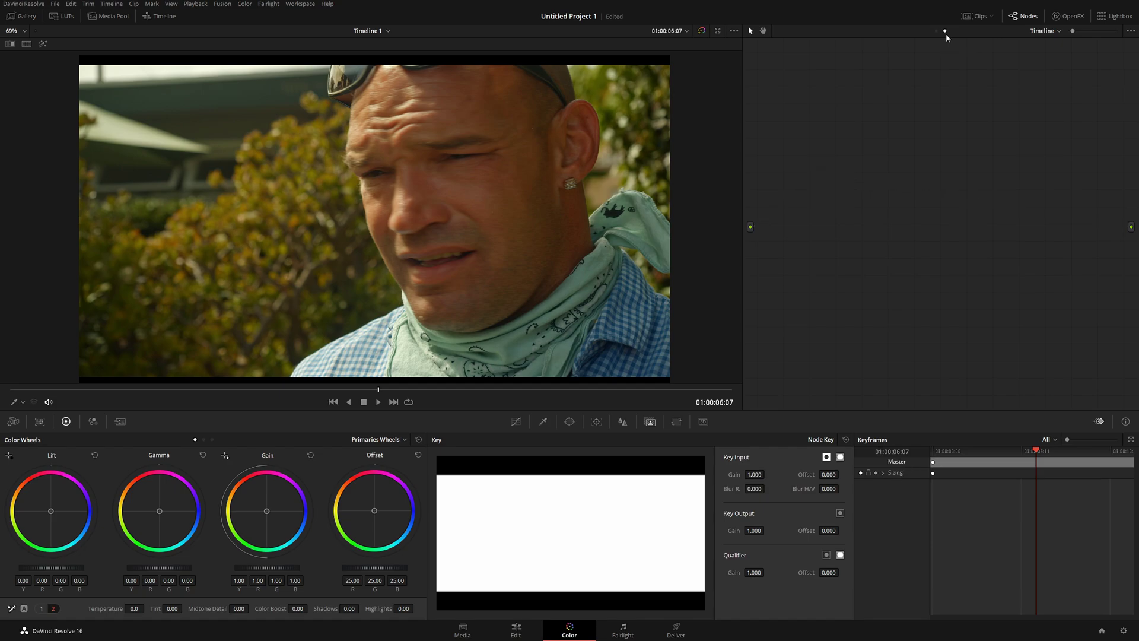
pyautogui.click(936, 31)
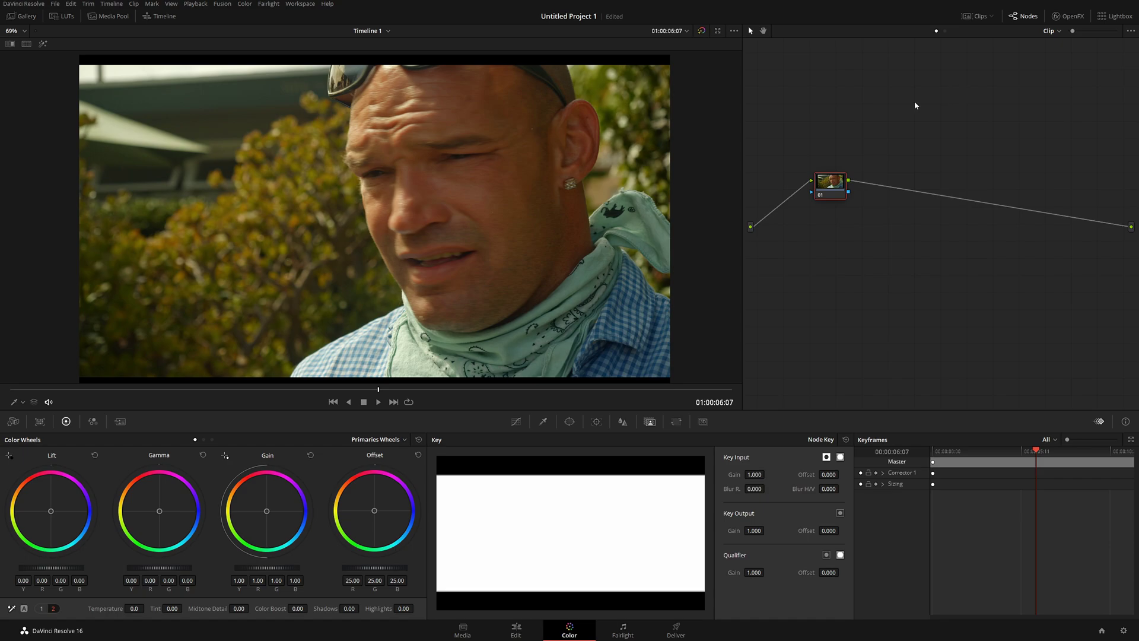
pyautogui.click(946, 31)
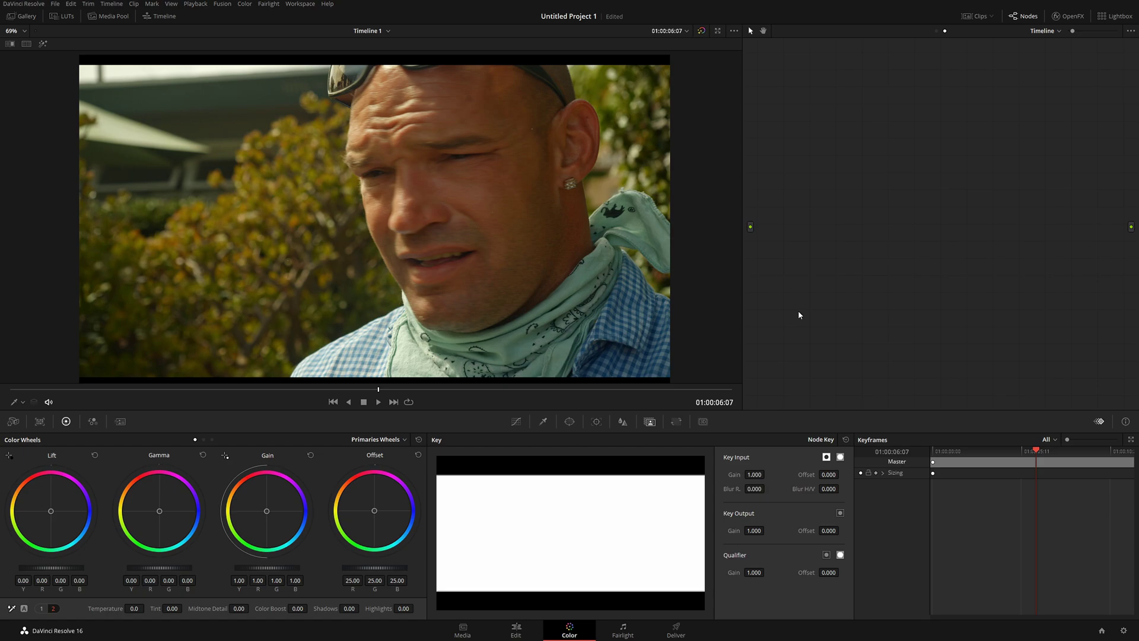
pyautogui.hotkey('alt', 's')
# - Add a serial node and a parallel node after node 01, move node 02 up, and show the Window palette
pyautogui.moveTo(825, 121); pyautogui.dragTo(805, 207)
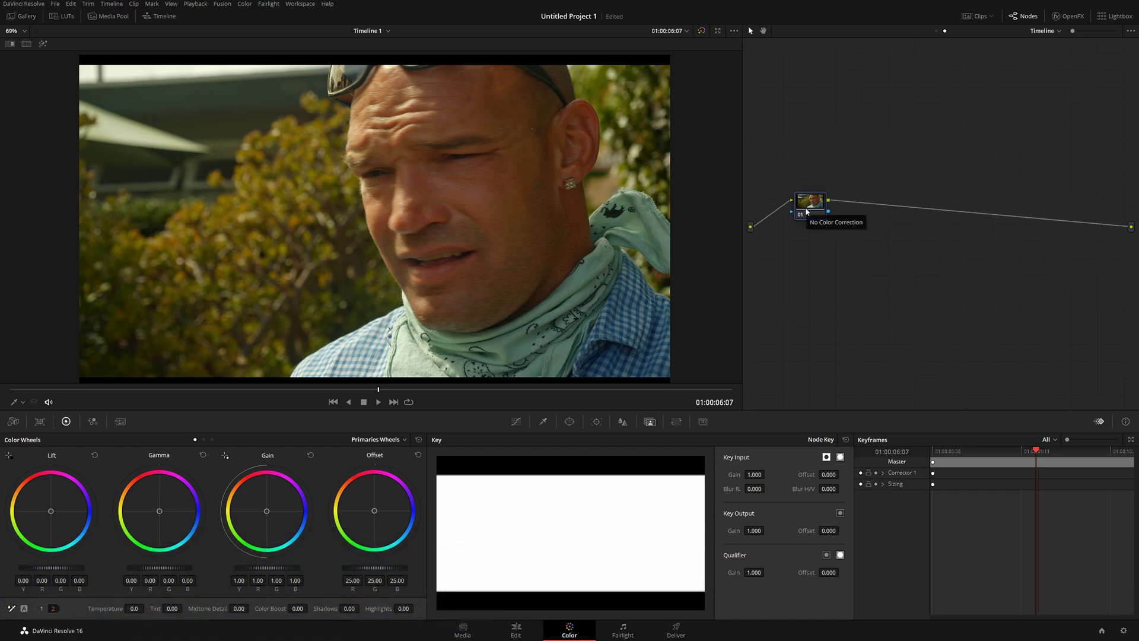
pyautogui.hotkey('alt', 's')
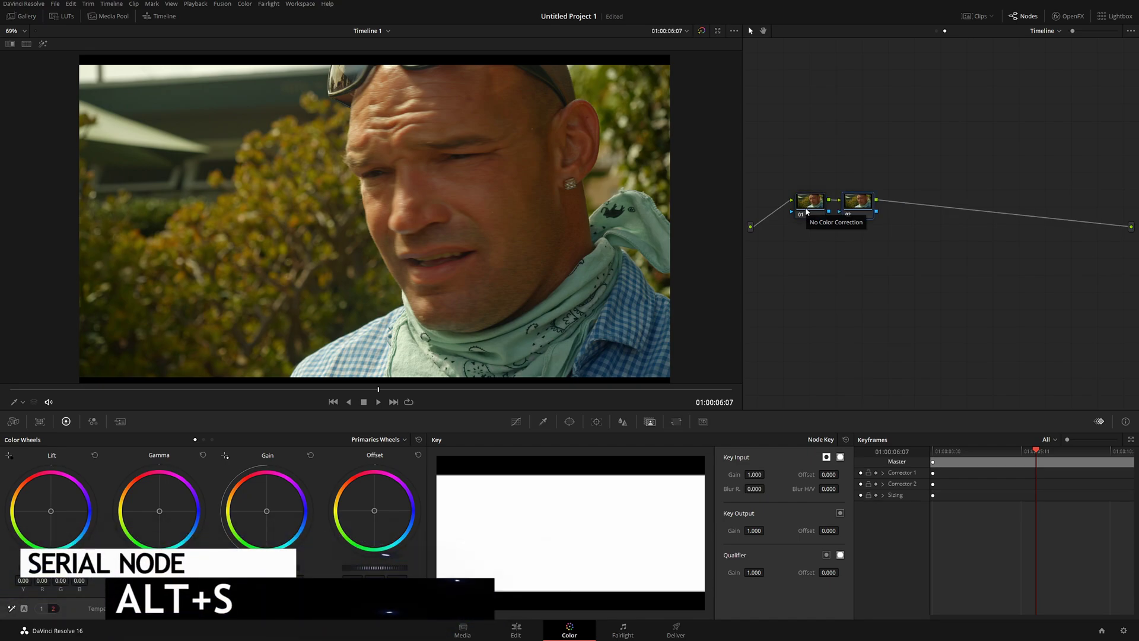
pyautogui.hotkey('alt', 'p')
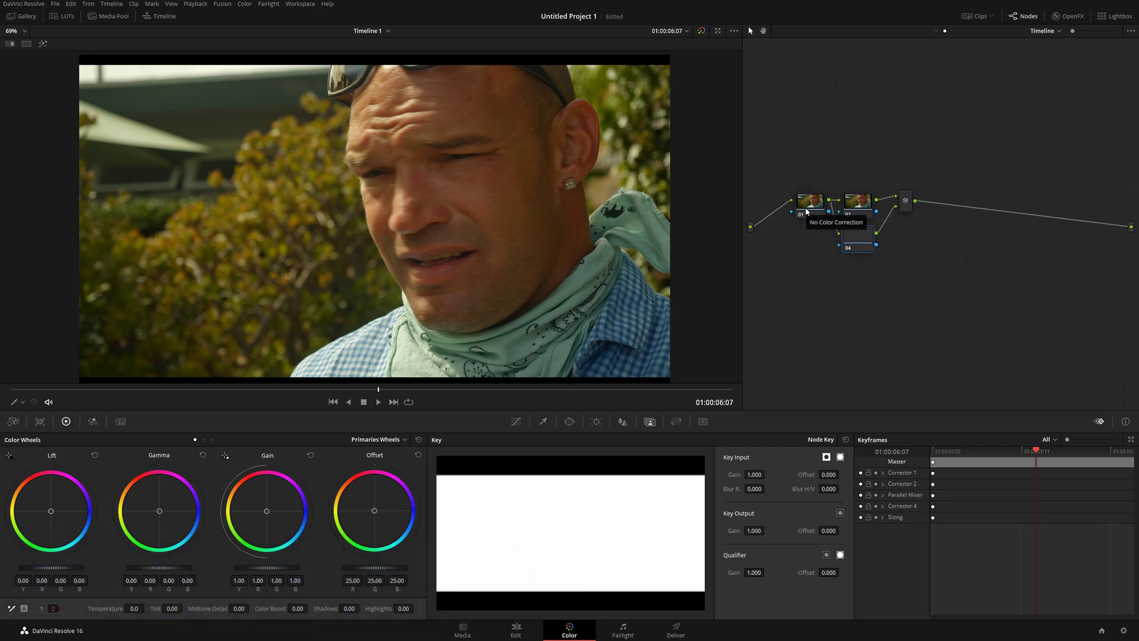
pyautogui.moveTo(859, 203); pyautogui.dragTo(859, 171)
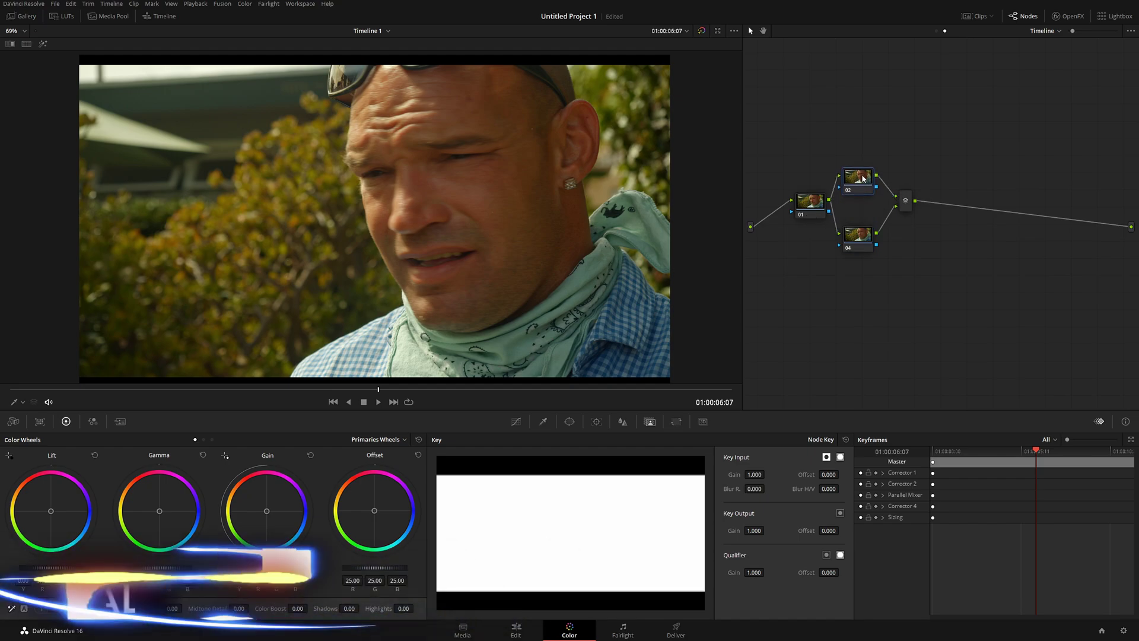
pyautogui.scroll(6, 513, 244)
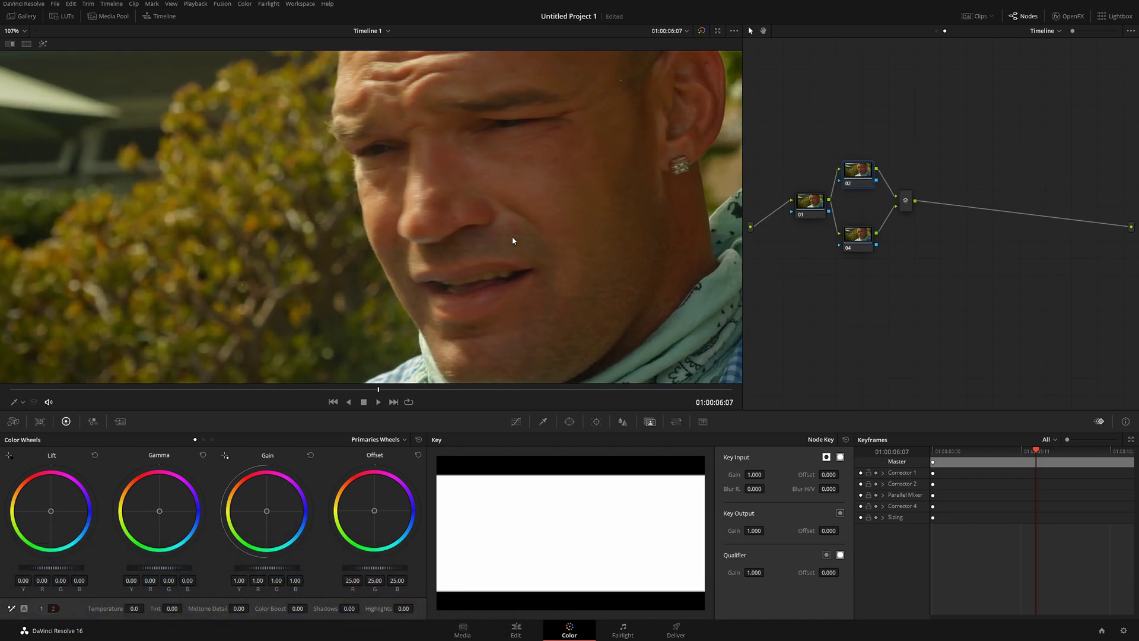
pyautogui.scroll(2, 467, 240)
pyautogui.scroll(2, 502, 192)
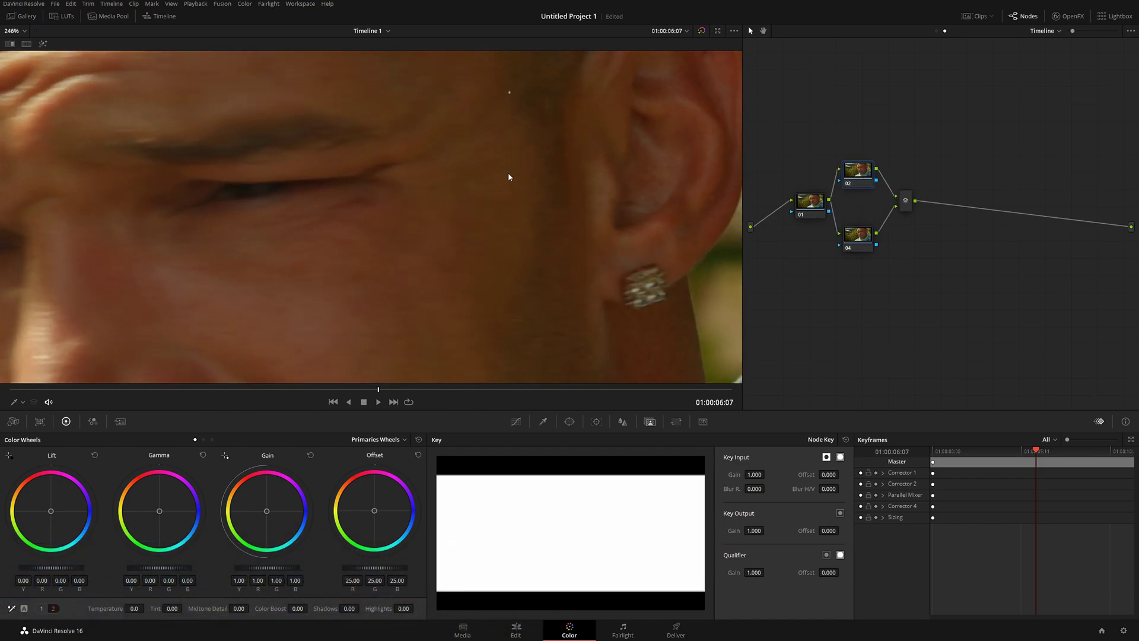
pyautogui.scroll(2, 508, 171)
pyautogui.scroll(1, 433, 197)
pyautogui.scroll(2, 433, 197)
pyautogui.scroll(2, 426, 211)
pyautogui.scroll(2, 402, 236)
pyautogui.scroll(2, 409, 244)
pyautogui.scroll(1, 414, 254)
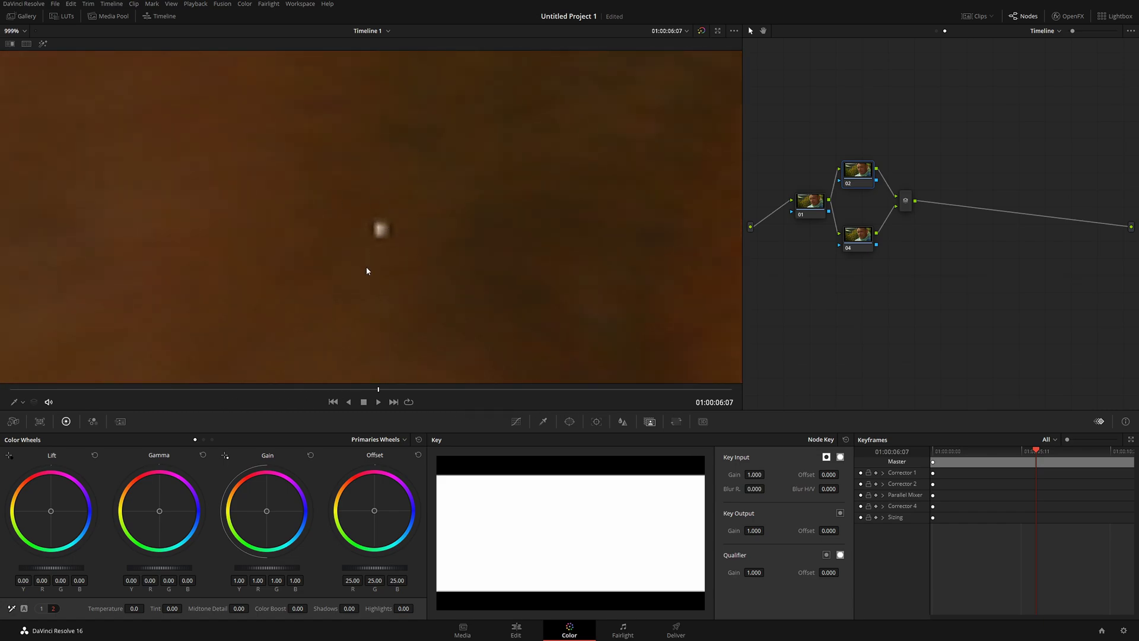
pyautogui.click(571, 422)
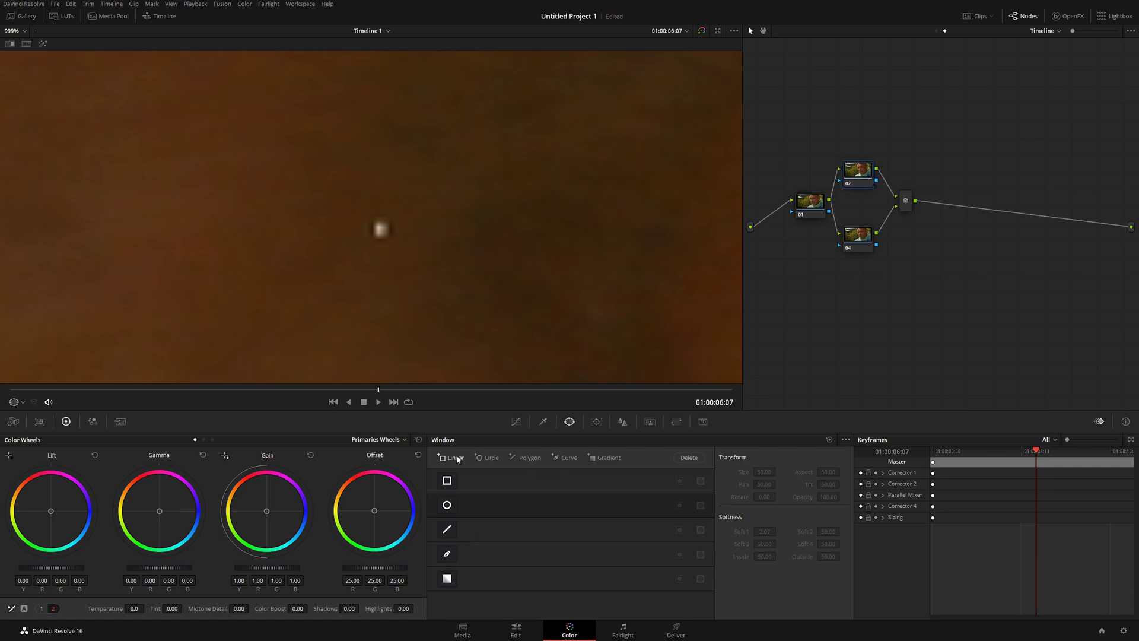
# - Draw a closed four-point Curve window around node 02's dead pixel and raise Soft 1
pyautogui.click(448, 555)
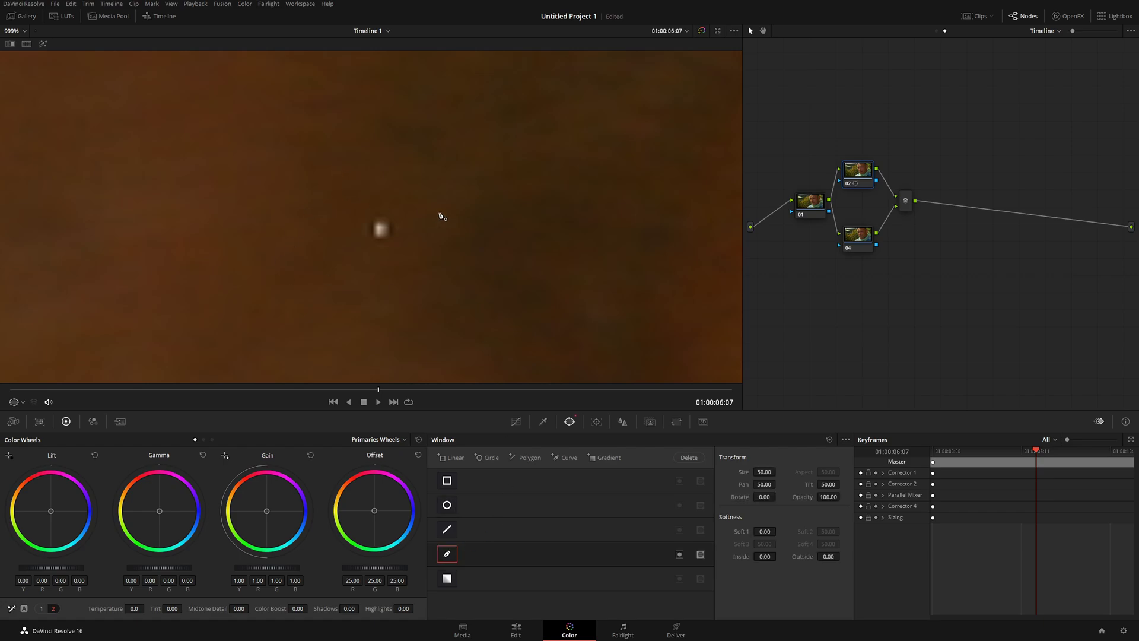
pyautogui.click(368, 216)
pyautogui.click(368, 244)
pyautogui.click(396, 243)
pyautogui.click(395, 214)
pyautogui.click(367, 217)
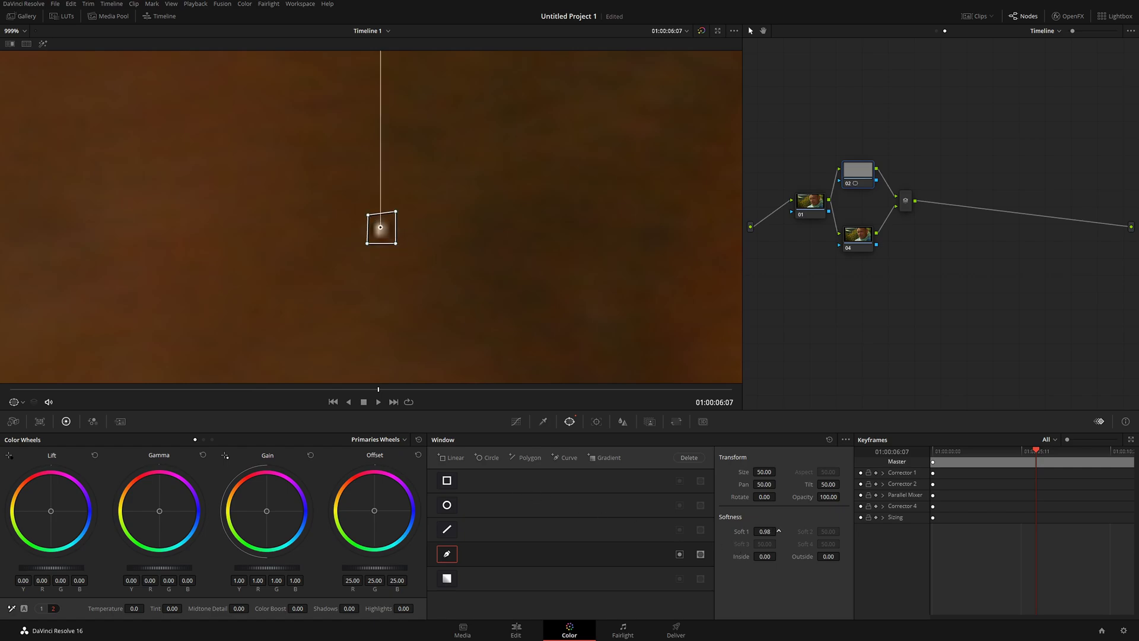
pyautogui.moveTo(830, 556); pyautogui.dragTo(841, 556)
pyautogui.click(623, 422)
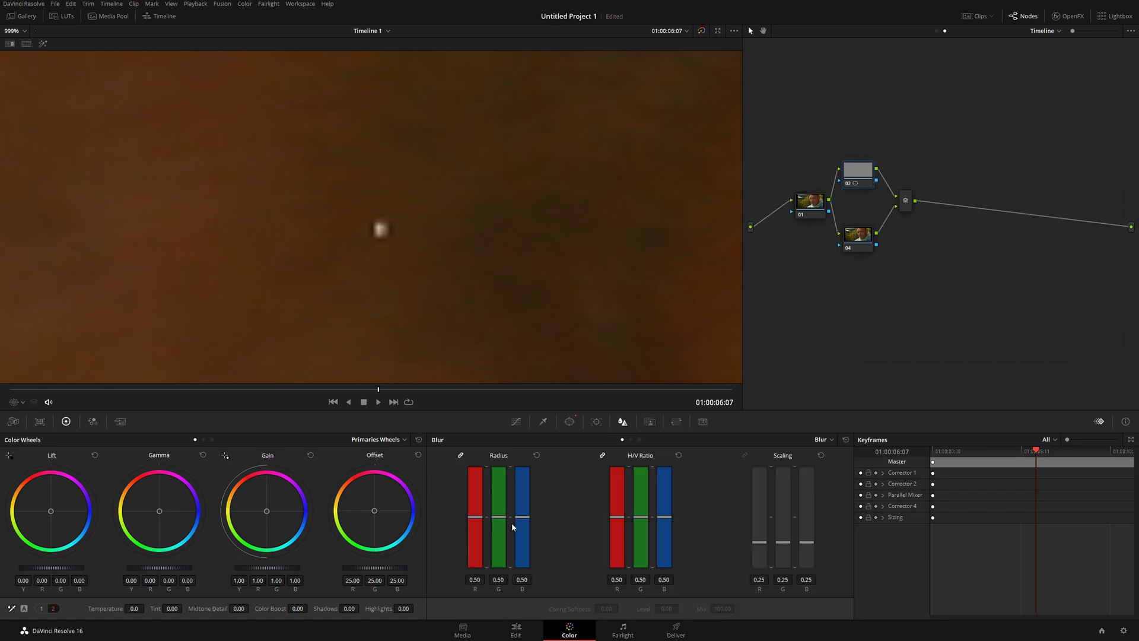
# - Set node 02's Blur Radius to 0.75, keep Soft 1 near 1.16, and enable Highlight mode
pyautogui.moveTo(501, 519)
pyautogui.mouseDown()
pyautogui.moveTo(495, 566)
pyautogui.moveTo(490, 493)
pyautogui.mouseUp()
pyautogui.click(571, 421)
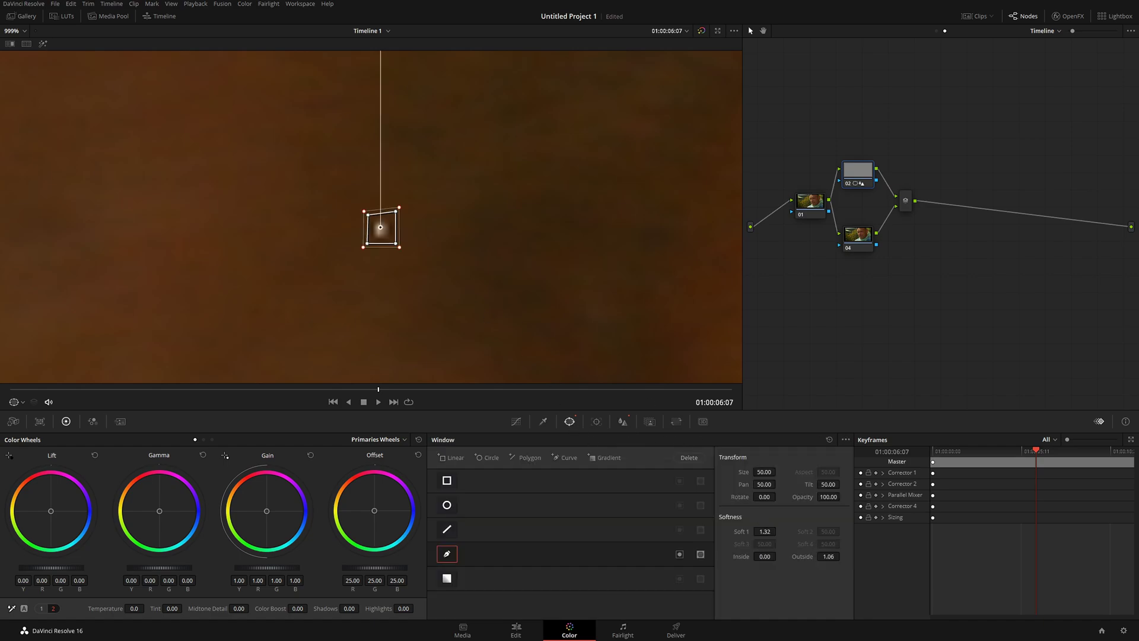
pyautogui.doubleClick(764, 531)
pyautogui.scroll(2, 409, 286)
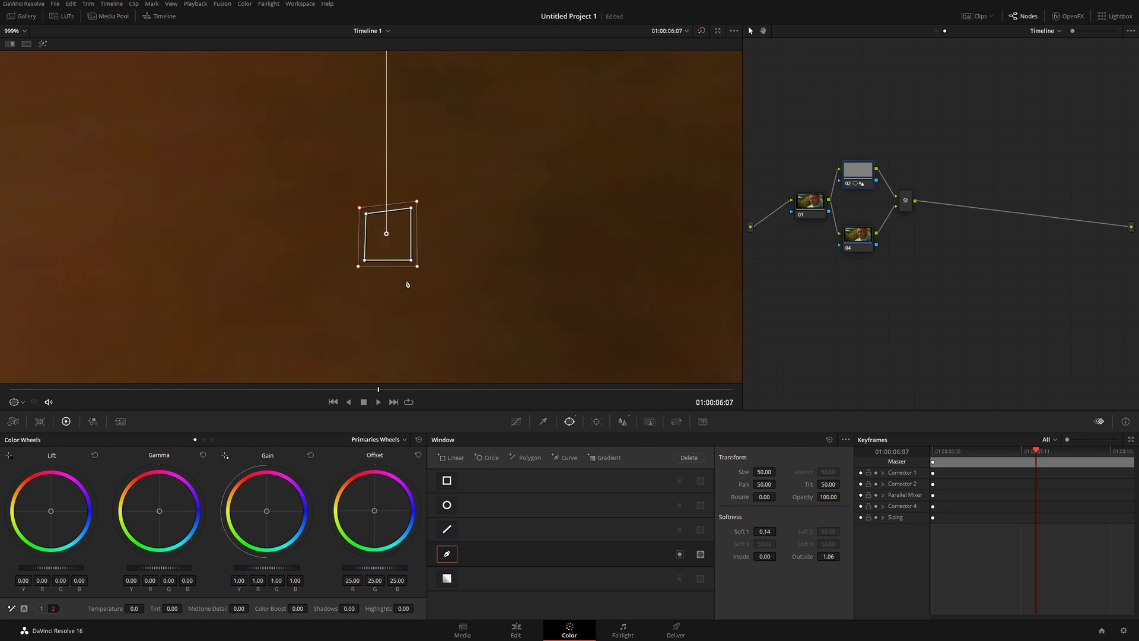
pyautogui.hotkey('ctrl', 'z')
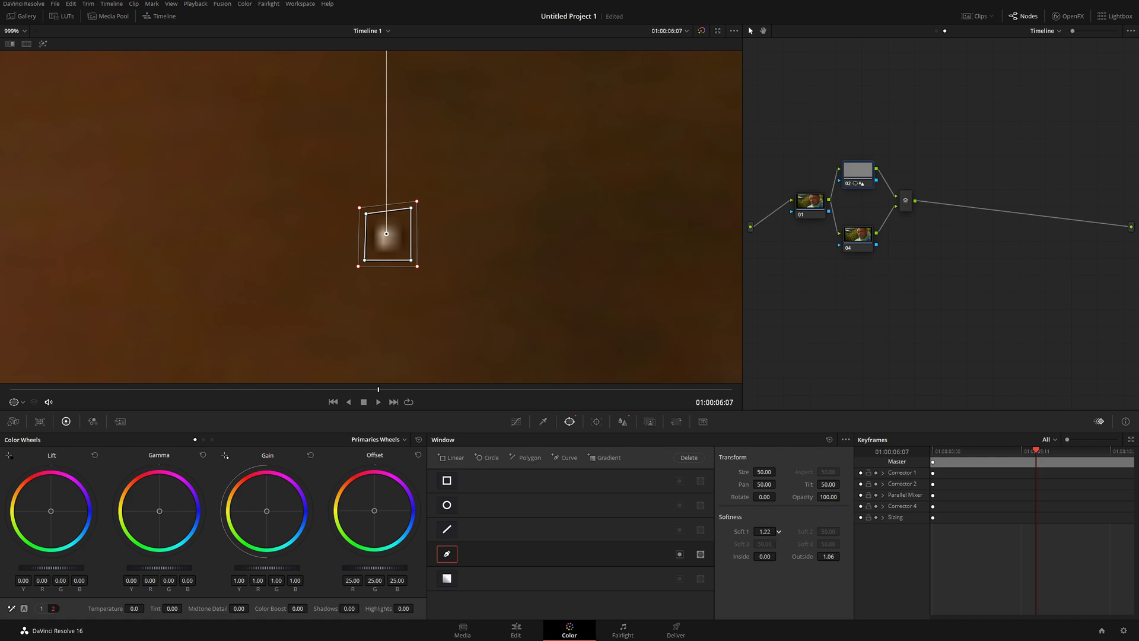
pyautogui.click(43, 44)
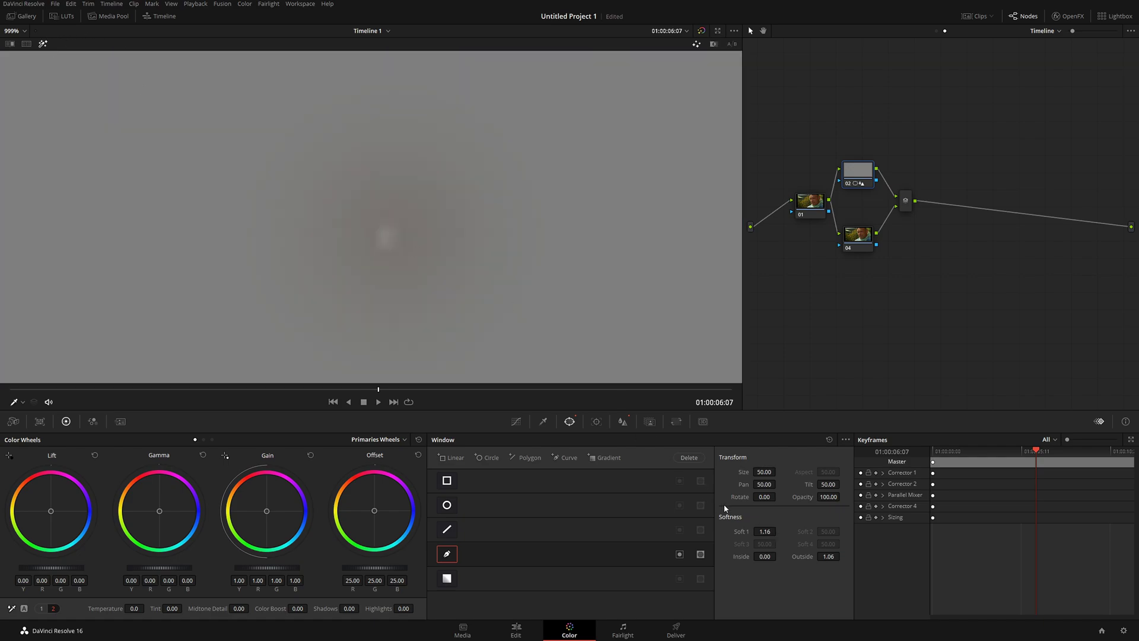
pyautogui.scroll(2, 436, 292)
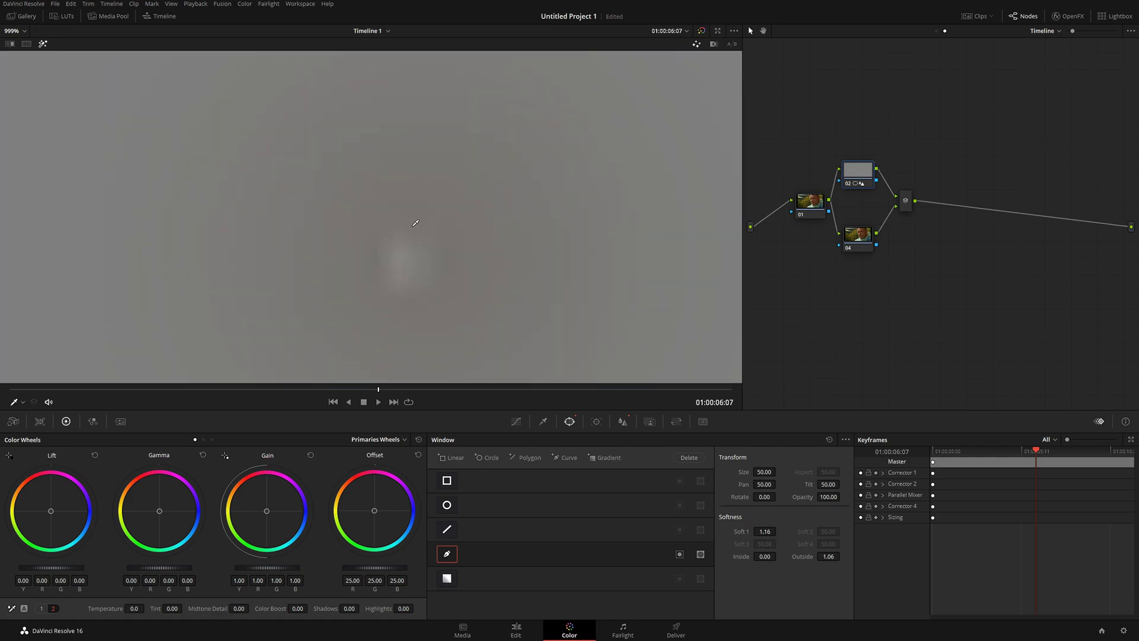
# - Turn off Highlight, lower Soft 1 to 0.06, and pan the viewer over the face
pyautogui.click(44, 44)
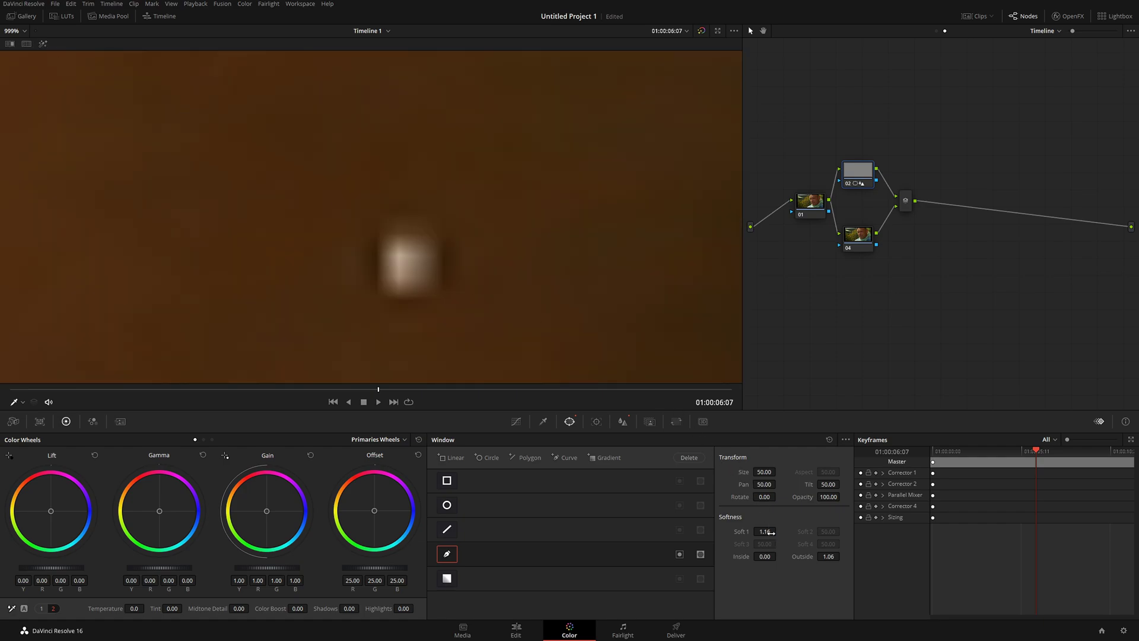
pyautogui.moveTo(766, 531); pyautogui.dragTo(748, 531)
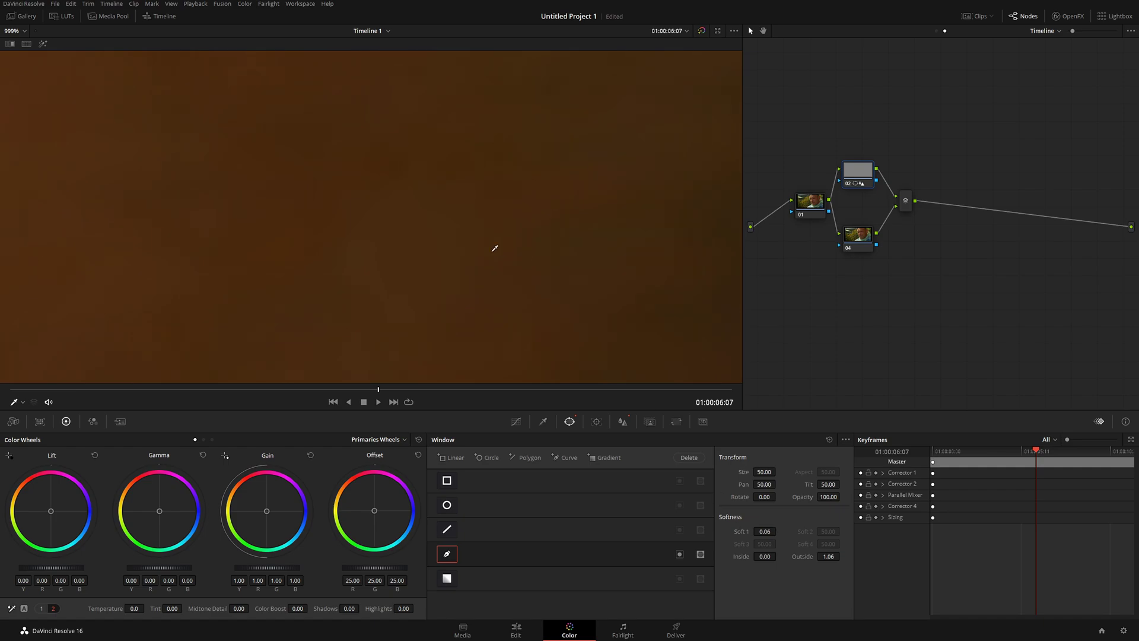
pyautogui.scroll(-6, 495, 248)
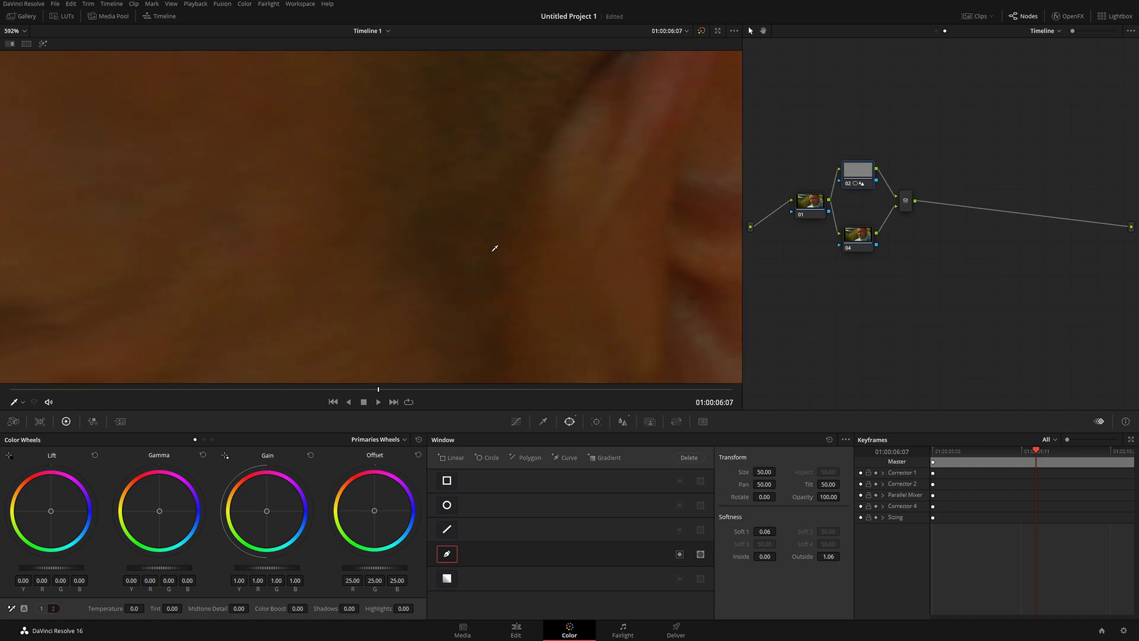
pyautogui.scroll(-6, 496, 248)
pyautogui.scroll(-4, 495, 248)
pyautogui.scroll(-3, 495, 247)
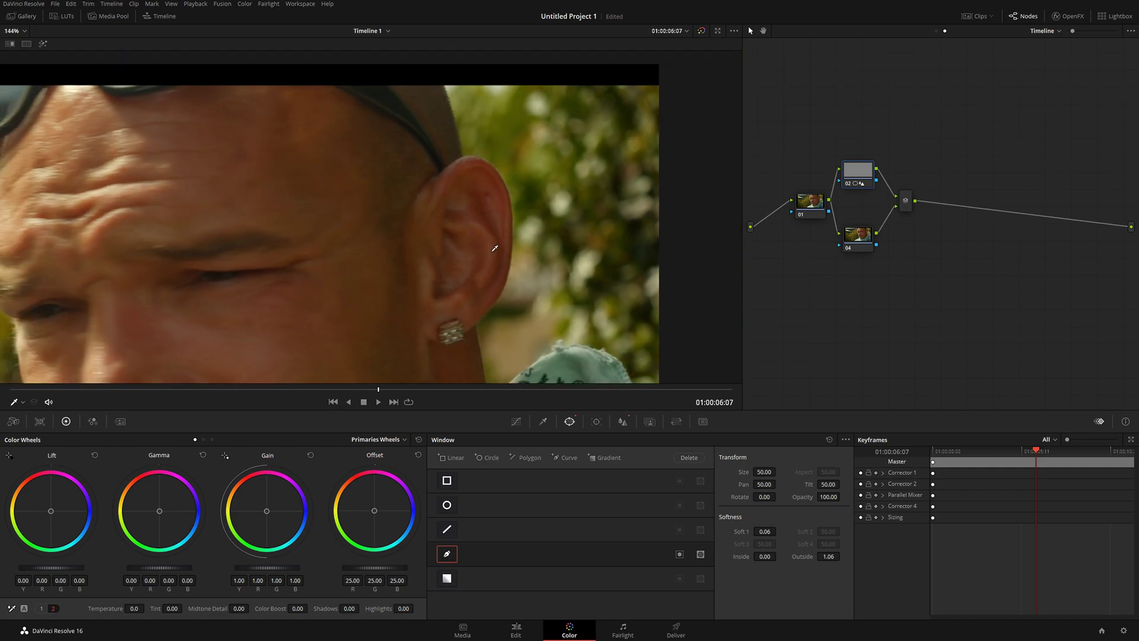
pyautogui.middleClick(395, 289)
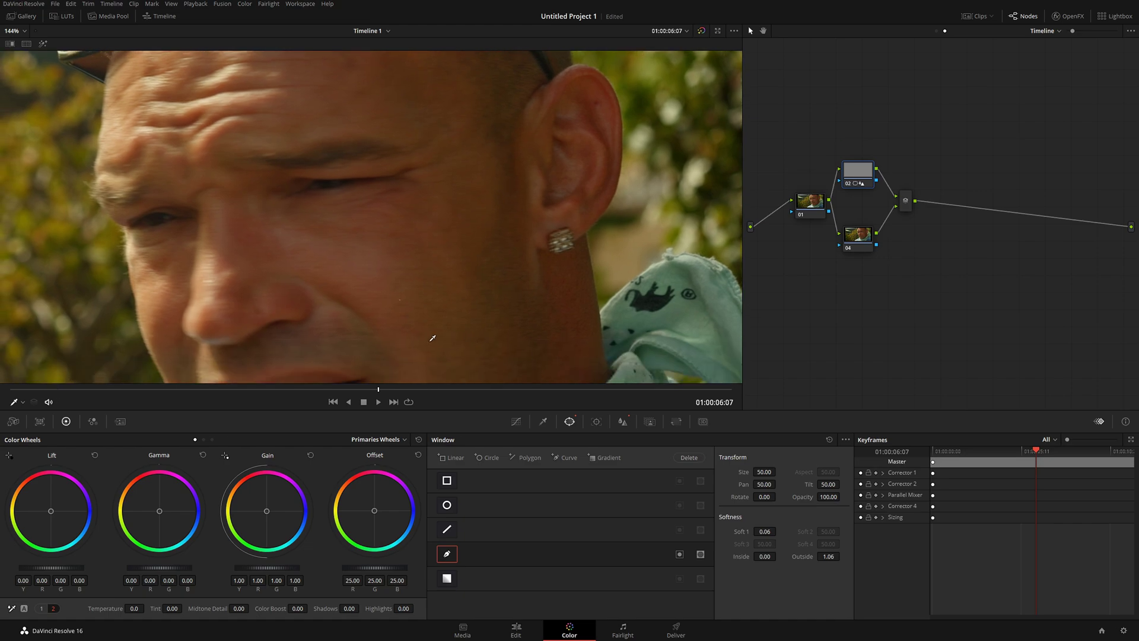
pyautogui.scroll(4, 433, 337)
pyautogui.scroll(4, 462, 325)
pyautogui.scroll(3, 510, 310)
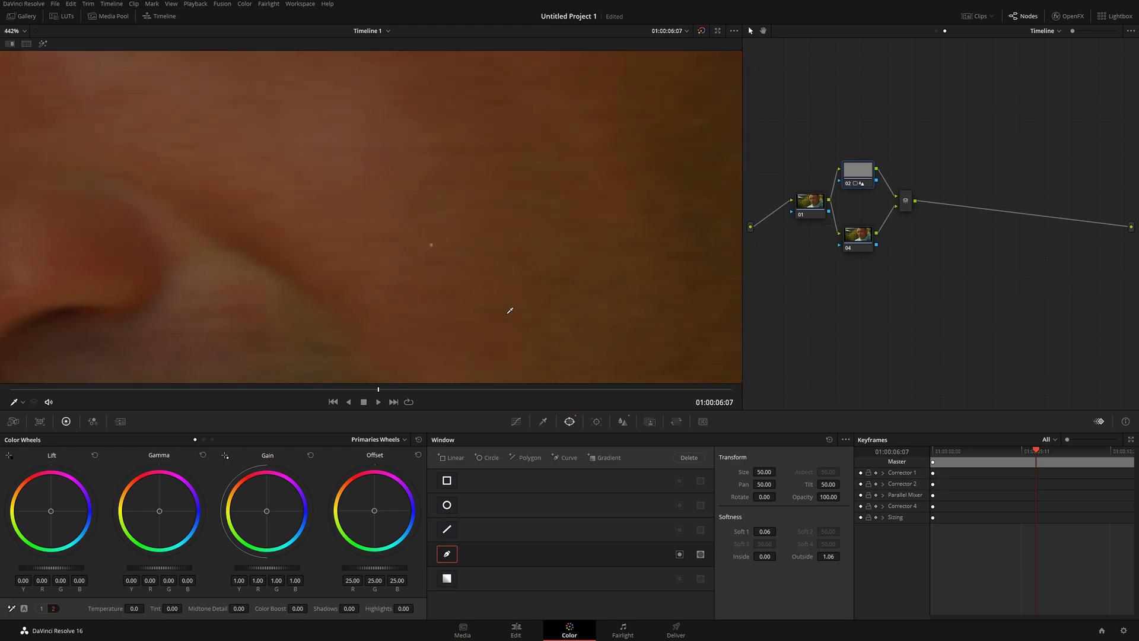
pyautogui.scroll(3, 510, 311)
pyautogui.scroll(3, 383, 213)
pyautogui.scroll(3, 383, 214)
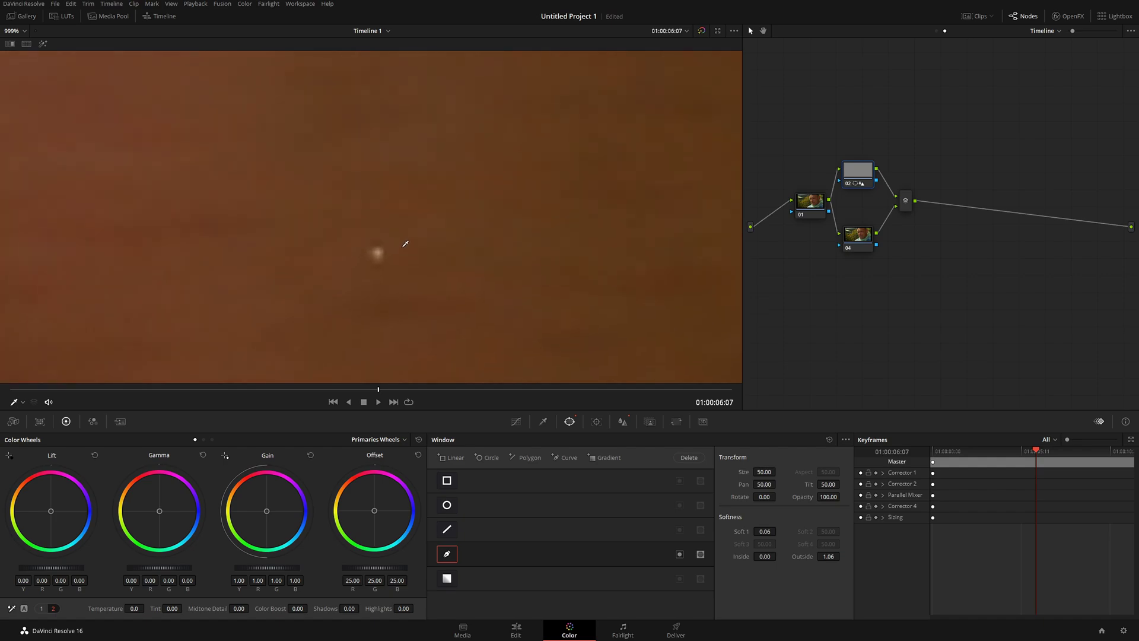
# - Select node 04 and draw a closed four-point Curve window around the bright dead pixel
pyautogui.click(860, 236)
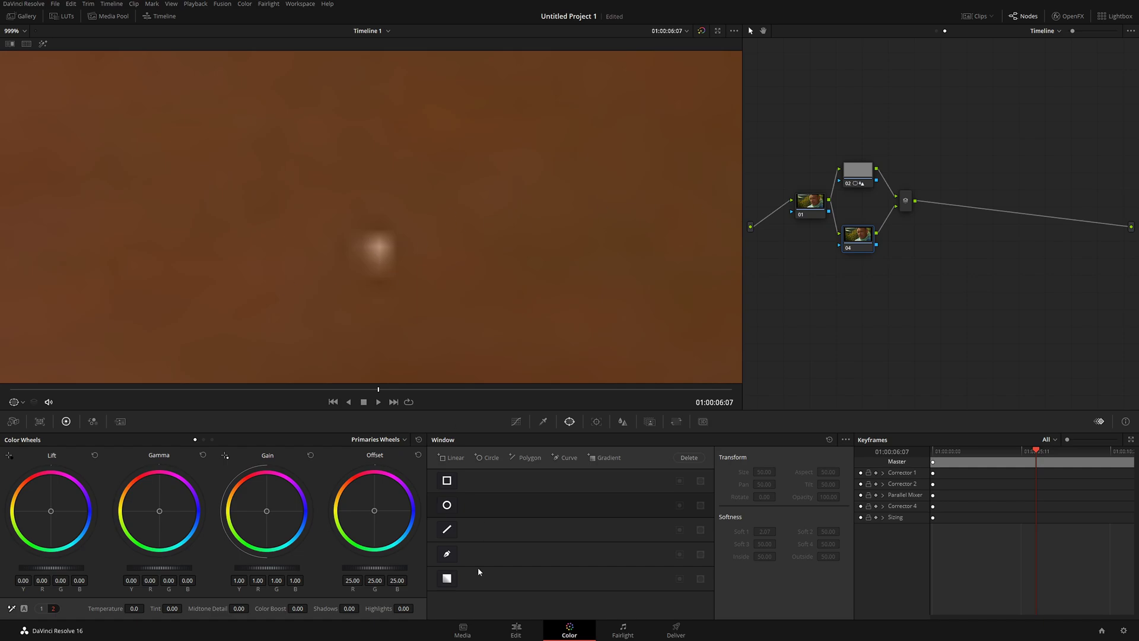
pyautogui.click(447, 556)
pyautogui.click(344, 227)
pyautogui.click(339, 289)
pyautogui.click(410, 286)
pyautogui.click(406, 216)
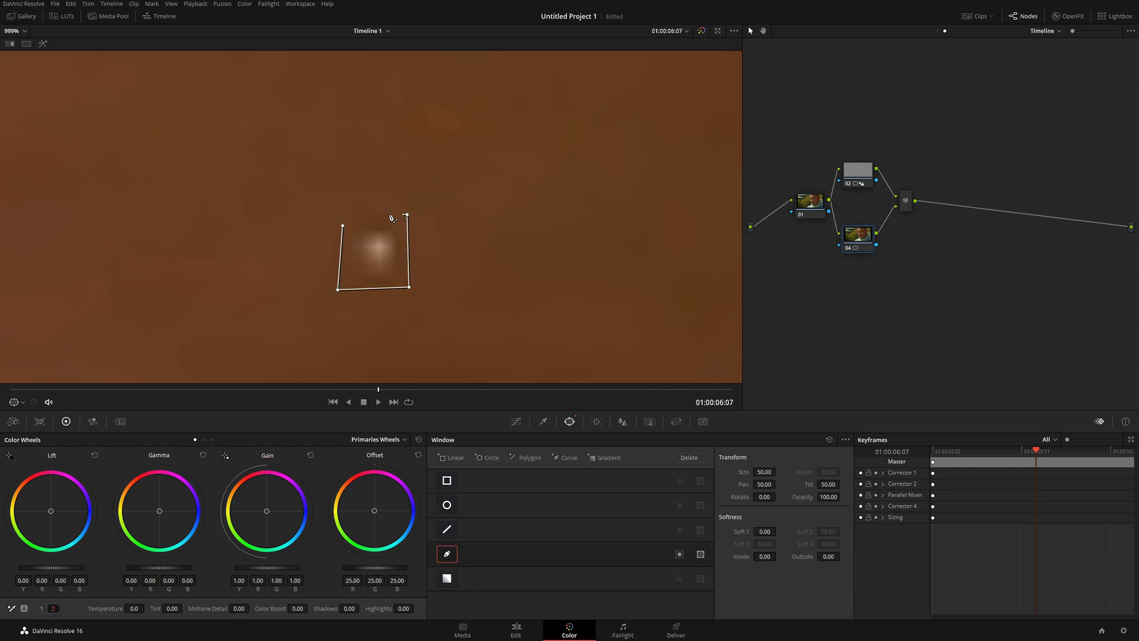
pyautogui.click(344, 229)
pyautogui.click(345, 227)
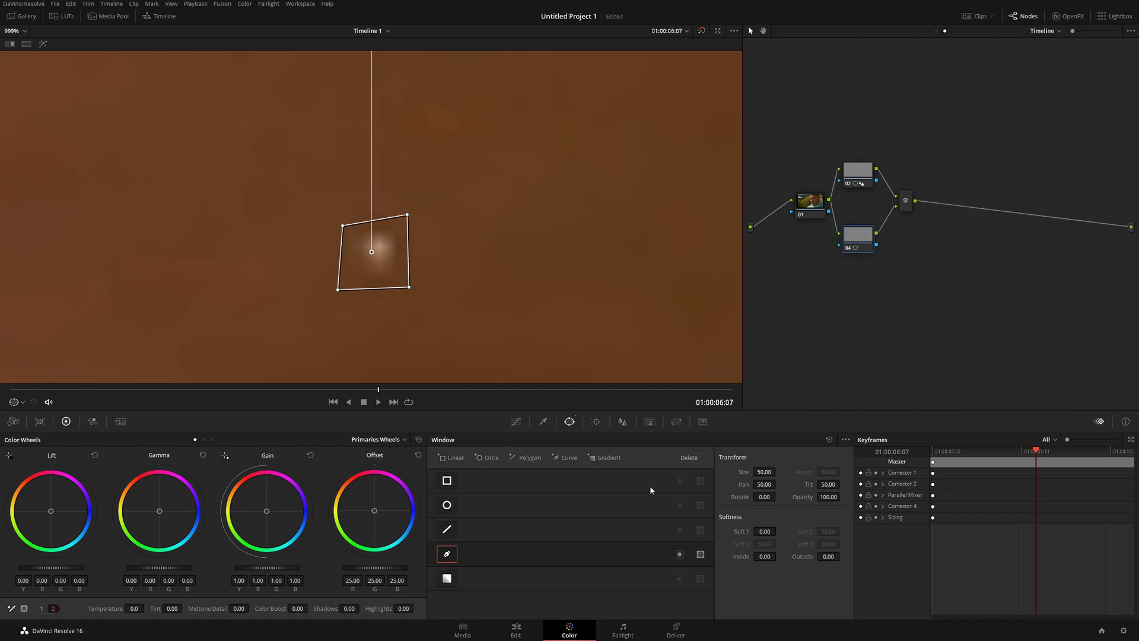
# - Blur inside node 04's window to hide the dead pixel and set Soft 1 to about 0.10
pyautogui.click(623, 420)
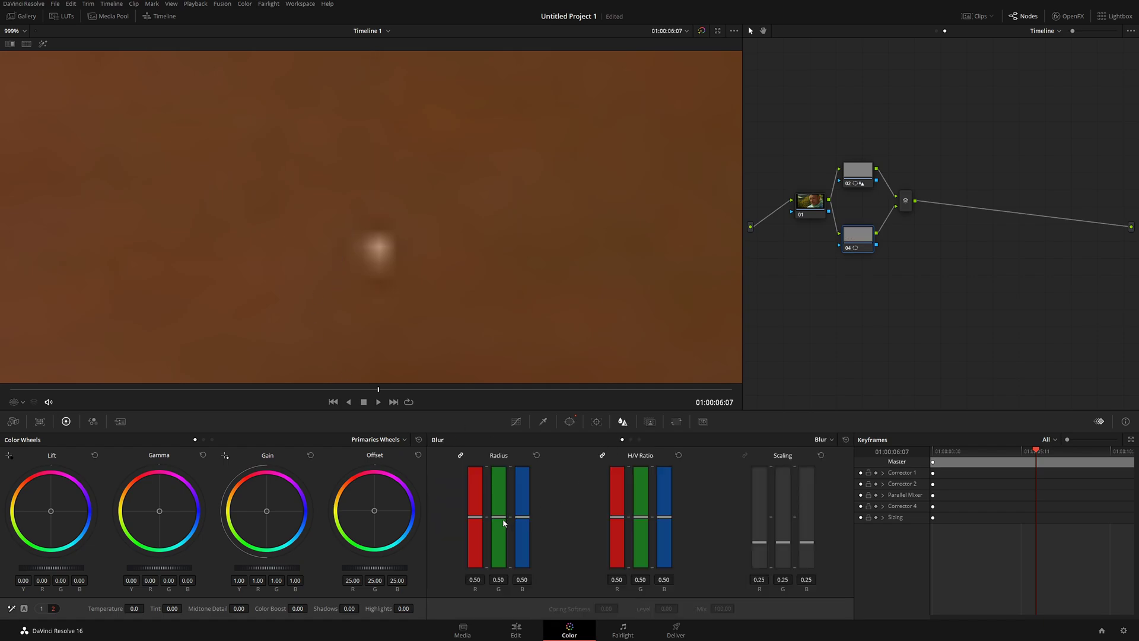
pyautogui.moveTo(502, 519); pyautogui.dragTo(500, 511)
pyautogui.click(570, 421)
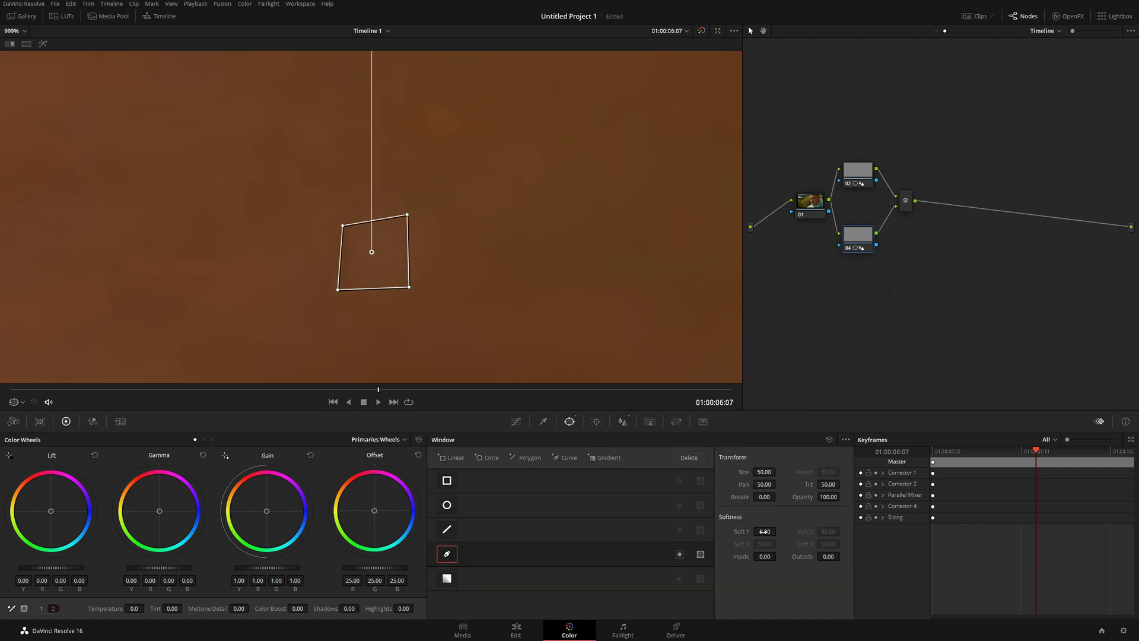
pyautogui.moveTo(764, 532); pyautogui.dragTo(778, 531)
pyautogui.moveTo(778, 531); pyautogui.dragTo(771, 532)
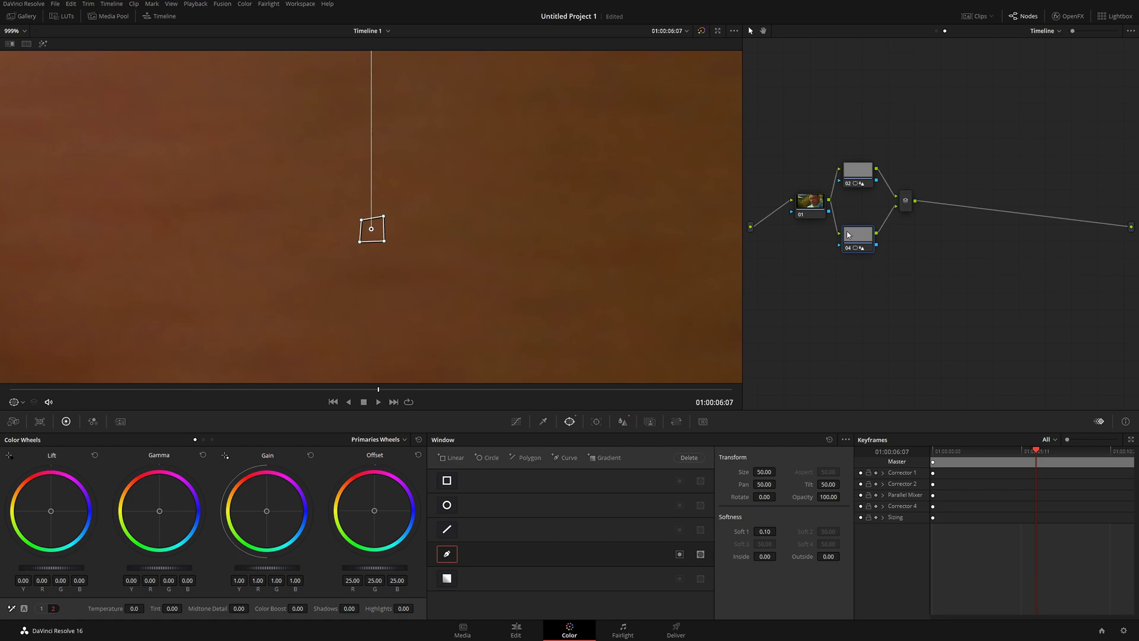
# - Add parallel node 05 and zoom the viewer onto the dead pixel in the background foliage
pyautogui.hotkey('alt', 'p')
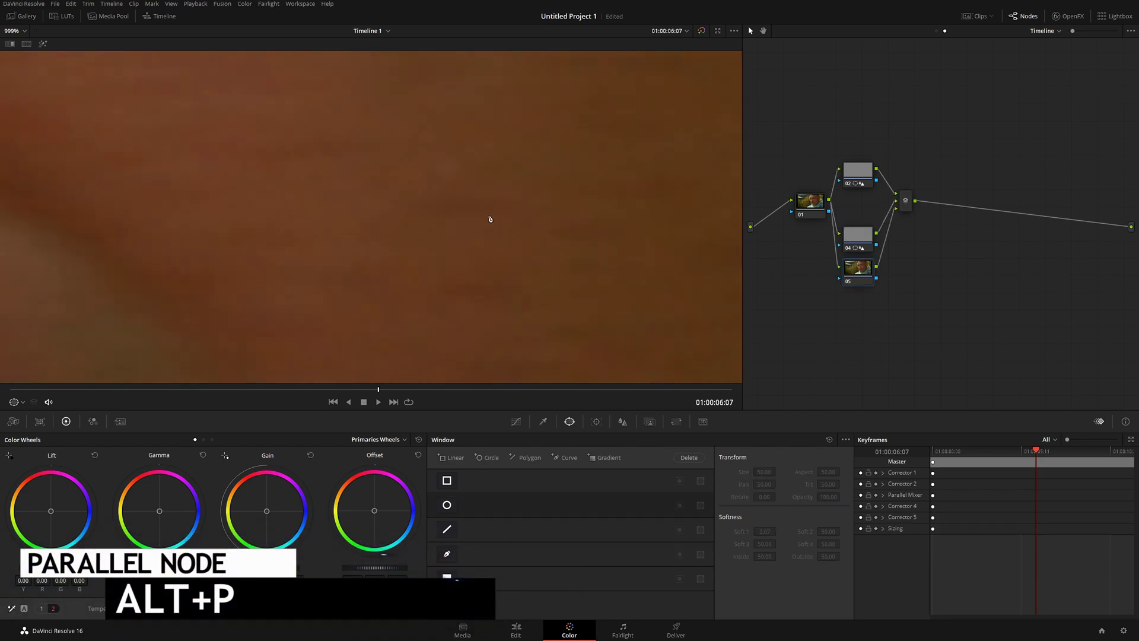
pyautogui.scroll(-5, 491, 222)
pyautogui.scroll(-5, 491, 222)
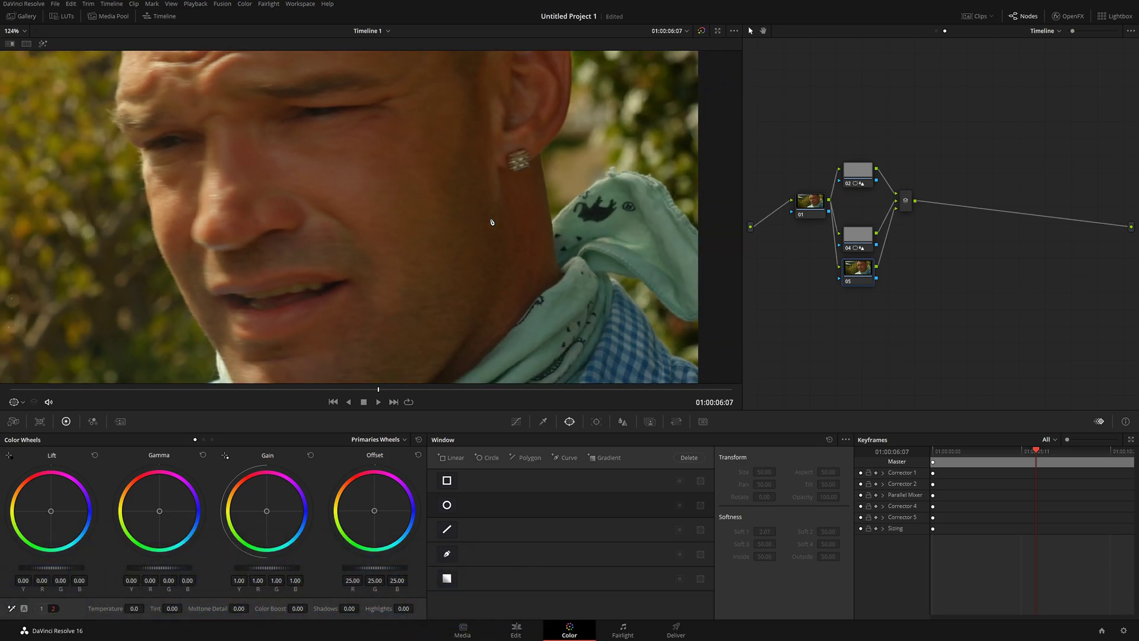
pyautogui.scroll(3, 489, 167)
pyautogui.scroll(3, 267, 232)
pyautogui.scroll(3, 311, 258)
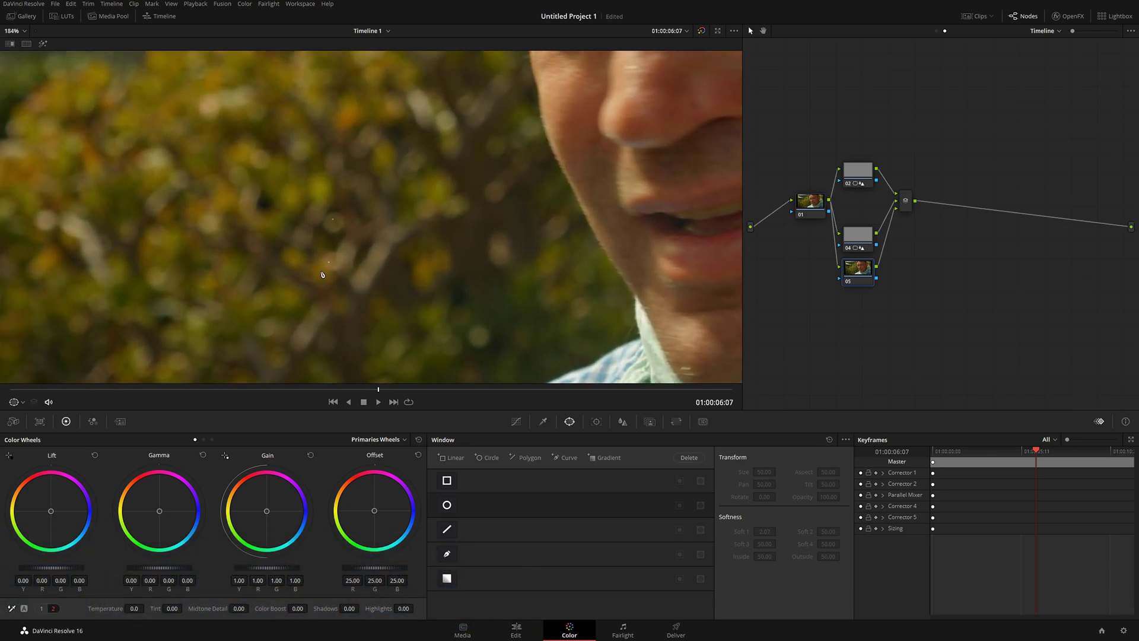
pyautogui.scroll(3, 353, 275)
pyautogui.scroll(3, 353, 276)
pyautogui.scroll(3, 374, 267)
pyautogui.scroll(3, 418, 259)
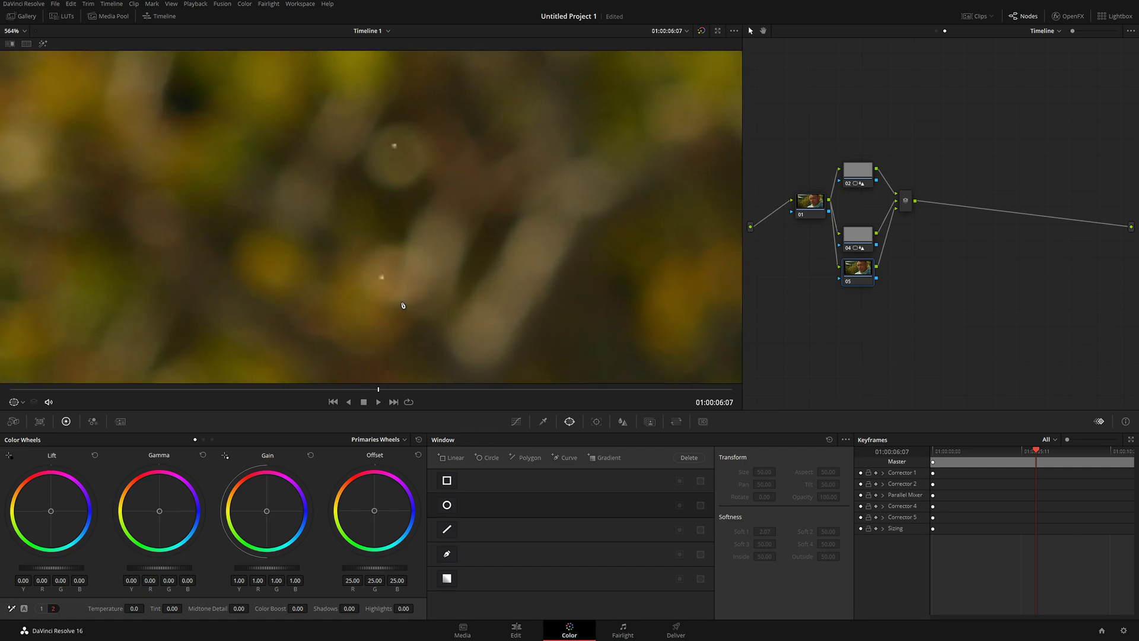
pyautogui.scroll(3, 469, 241)
pyautogui.scroll(3, 468, 241)
pyautogui.moveTo(468, 242); pyautogui.dragTo(444, 251)
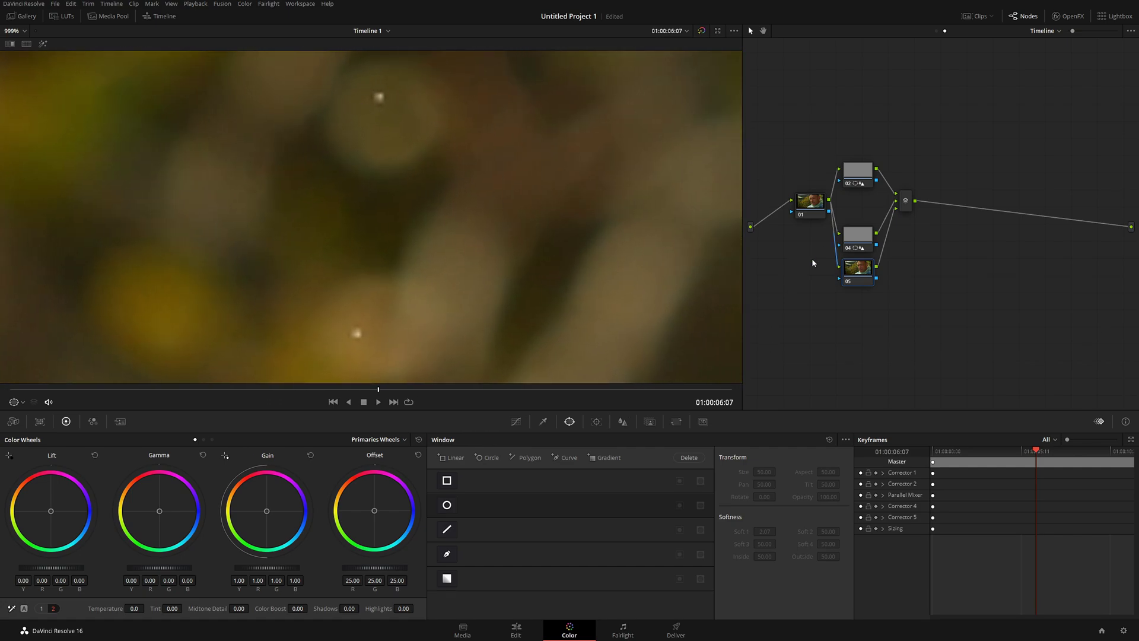
pyautogui.moveTo(446, 201); pyautogui.dragTo(530, 363)
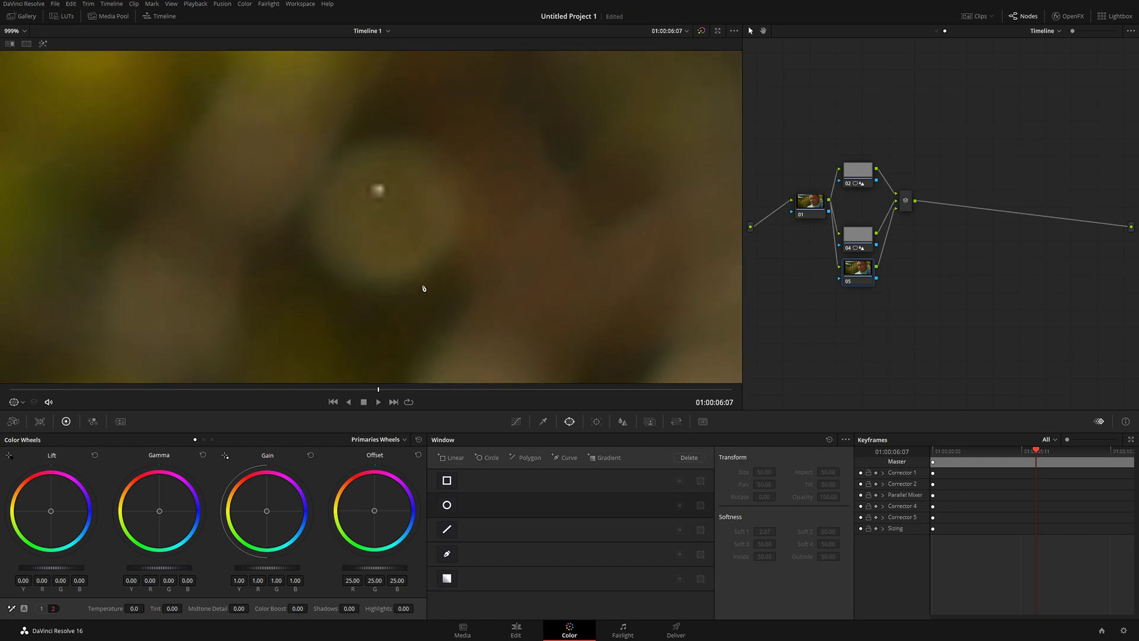
# - Draw a closed four-point Curve window around the foliage dead pixel on node 05
pyautogui.click(447, 553)
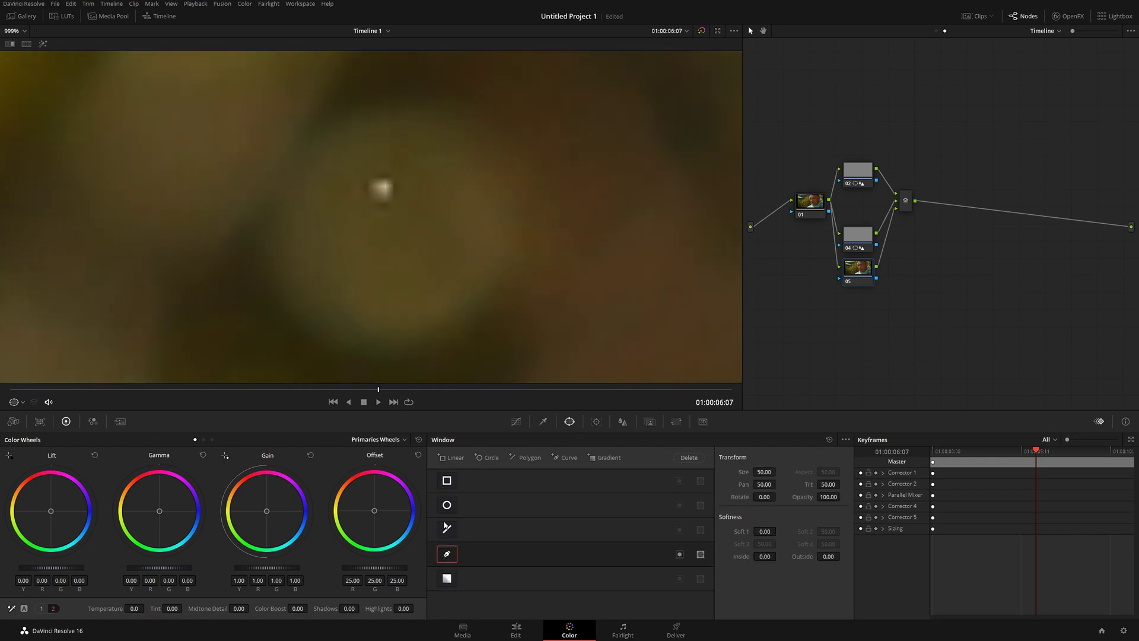
pyautogui.click(353, 169)
pyautogui.click(358, 212)
pyautogui.click(409, 213)
pyautogui.click(406, 167)
pyautogui.click(353, 170)
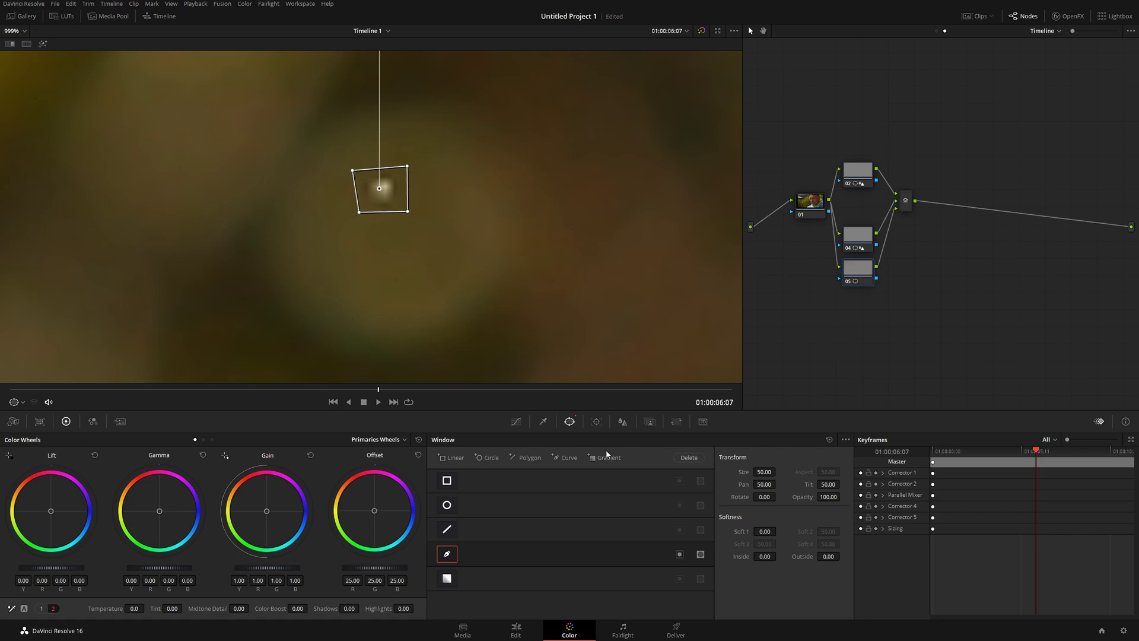
# - Set node 05's Blur Radius to 0.60 and pan the viewer to the next dead pixel
pyautogui.click(622, 421)
pyautogui.moveTo(499, 518); pyautogui.dragTo(499, 509)
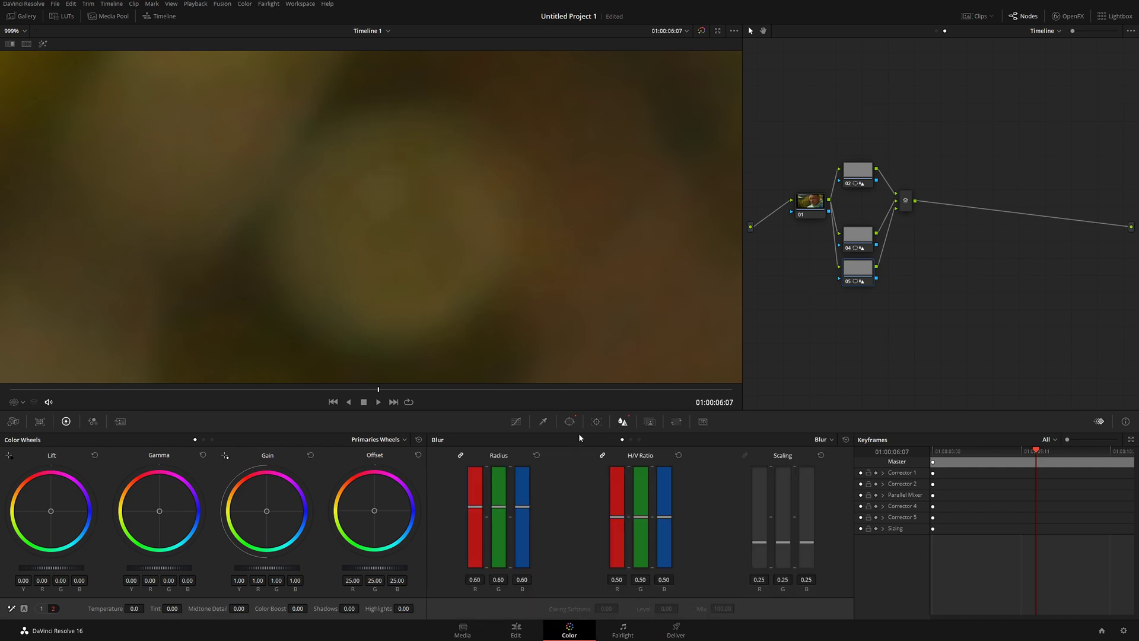
pyautogui.click(570, 422)
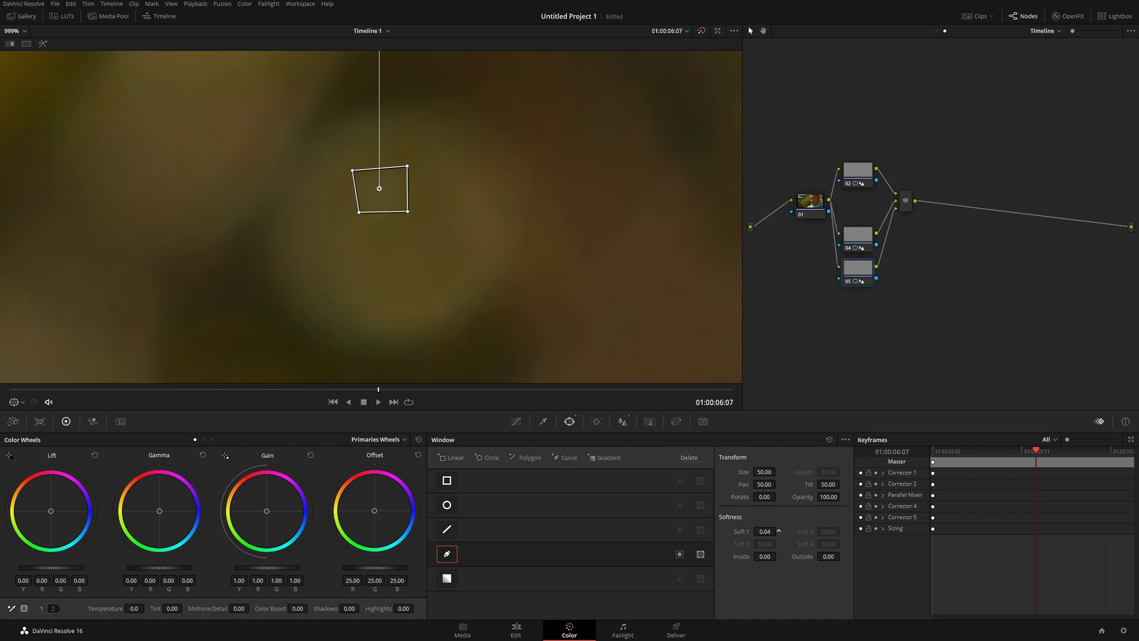
pyautogui.moveTo(535, 224)
pyautogui.mouseDown()
pyautogui.moveTo(430, 306)
pyautogui.moveTo(480, 195)
pyautogui.mouseUp()
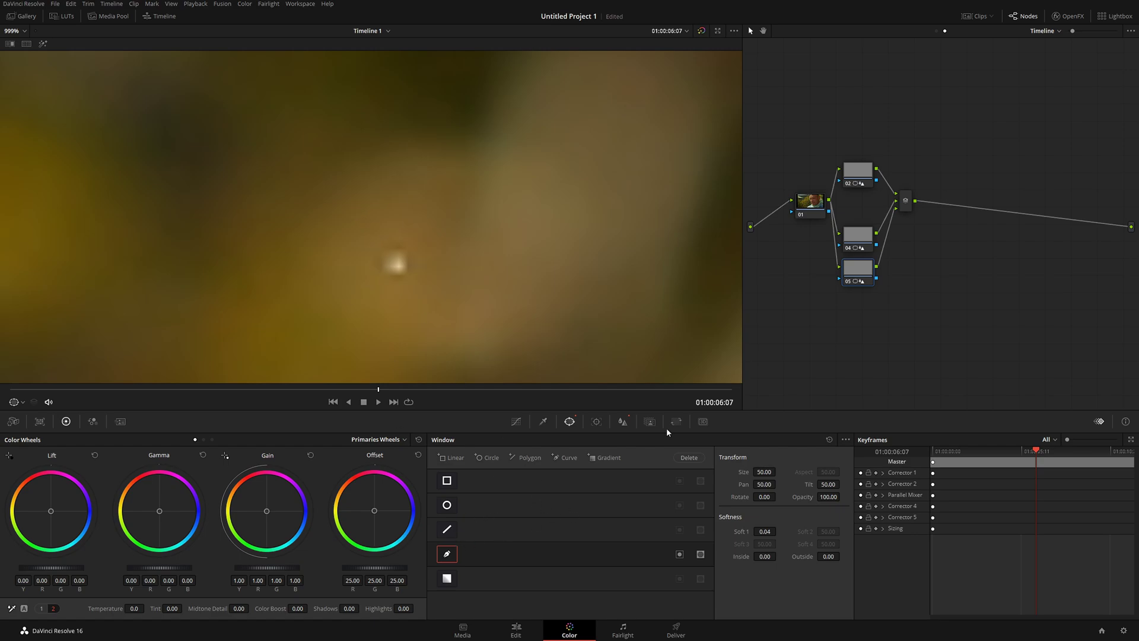
# - Add parallel node 06 and draw a closed four-point Curve window around the next dead pixel
pyautogui.hotkey('alt', 'p')
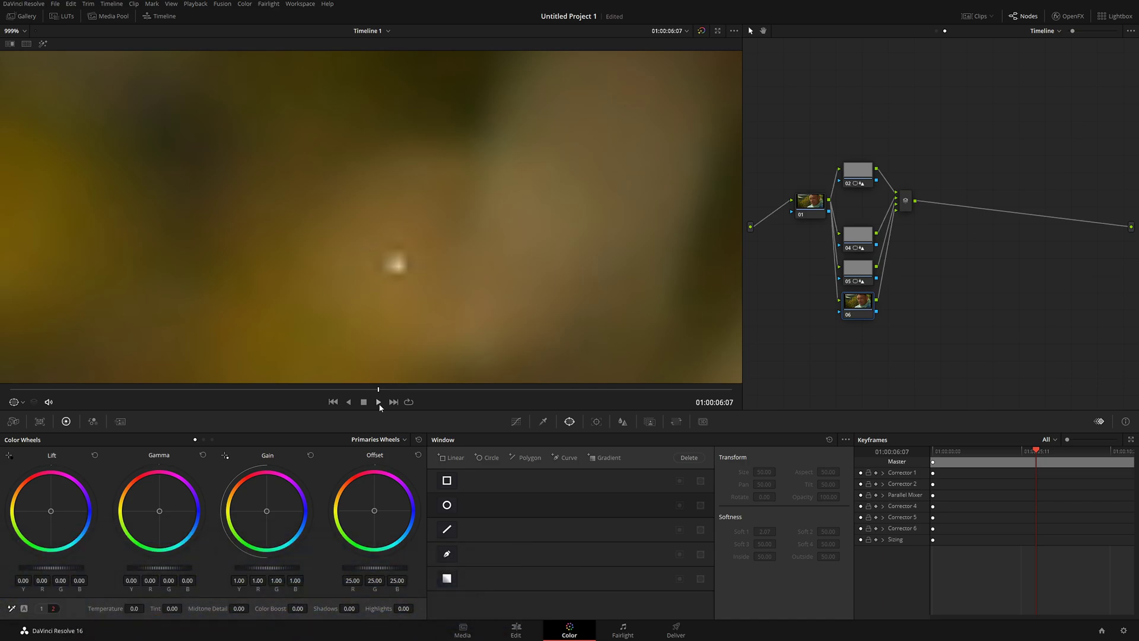
pyautogui.click(447, 556)
pyautogui.click(368, 241)
pyautogui.click(375, 287)
pyautogui.click(421, 283)
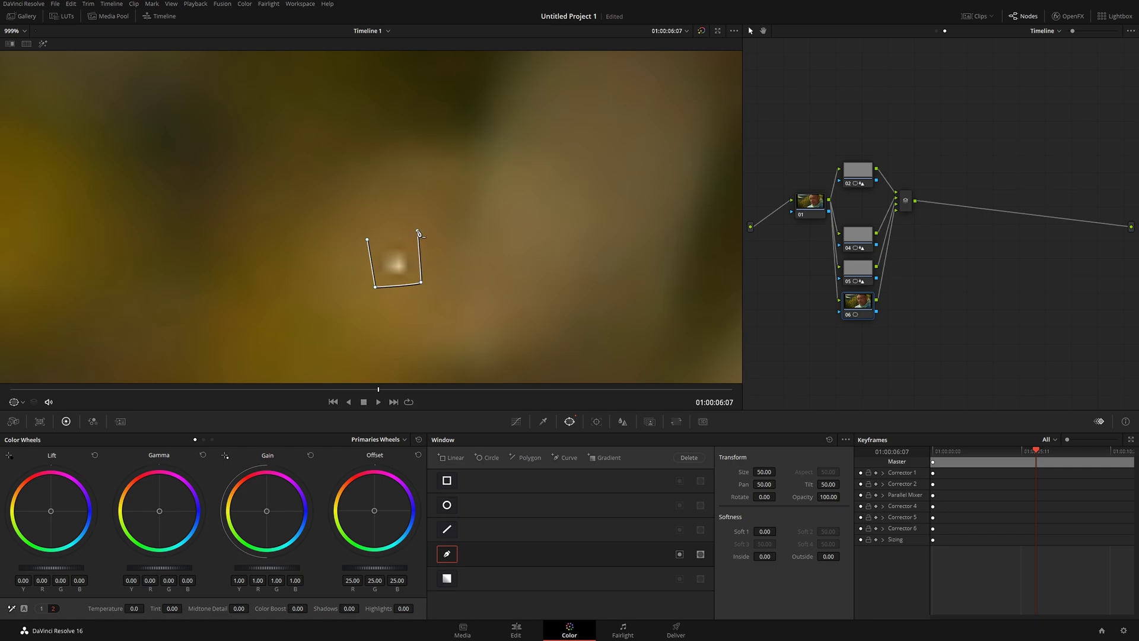
pyautogui.click(416, 230)
pyautogui.click(368, 241)
# - Soften node 06's window edge, set Blur Radius to 0.59, and view the full frame earlier in the clip
pyautogui.moveTo(765, 531); pyautogui.dragTo(779, 530)
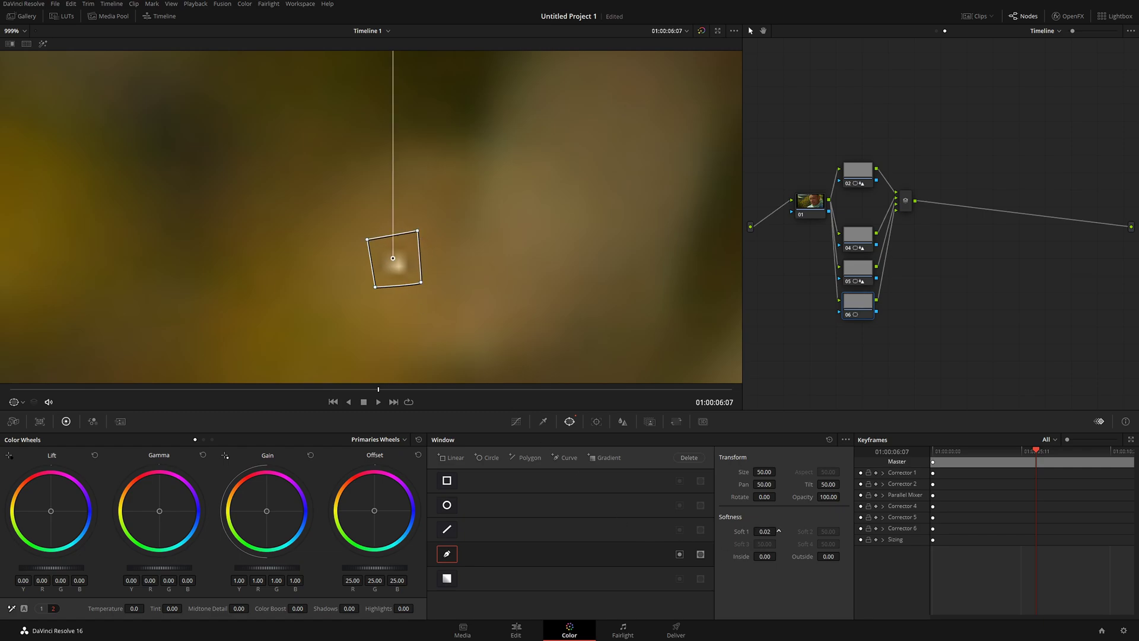
pyautogui.click(624, 421)
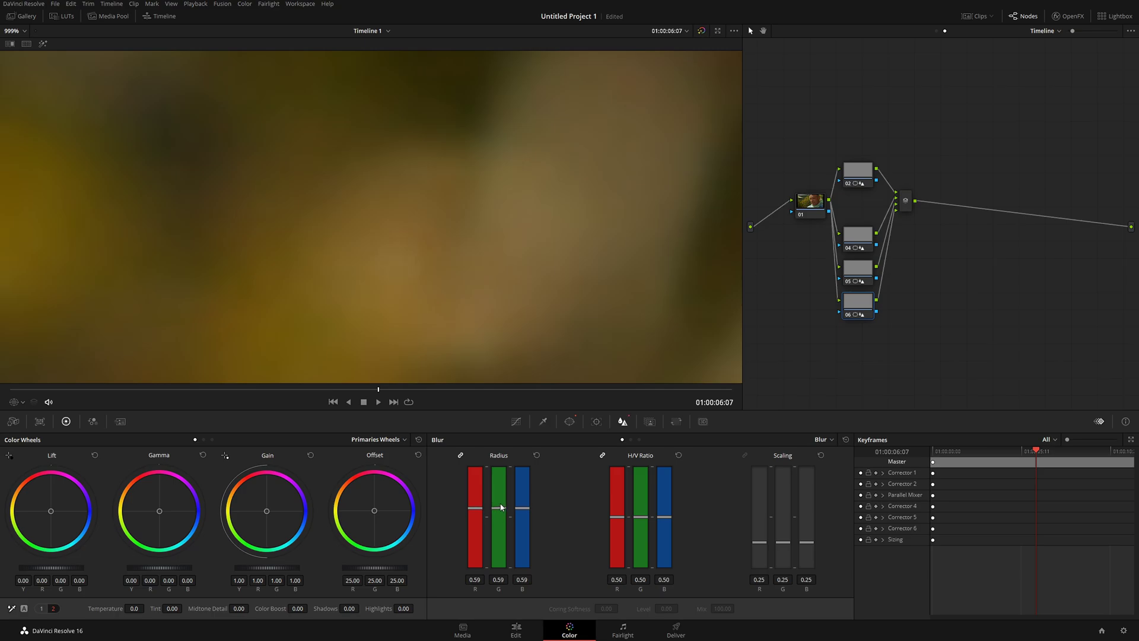
pyautogui.hotkey('shift', 'z')
pyautogui.moveTo(399, 389)
pyautogui.mouseDown()
pyautogui.moveTo(170, 389)
pyautogui.moveTo(683, 391)
pyautogui.moveTo(80, 390)
pyautogui.mouseUp()
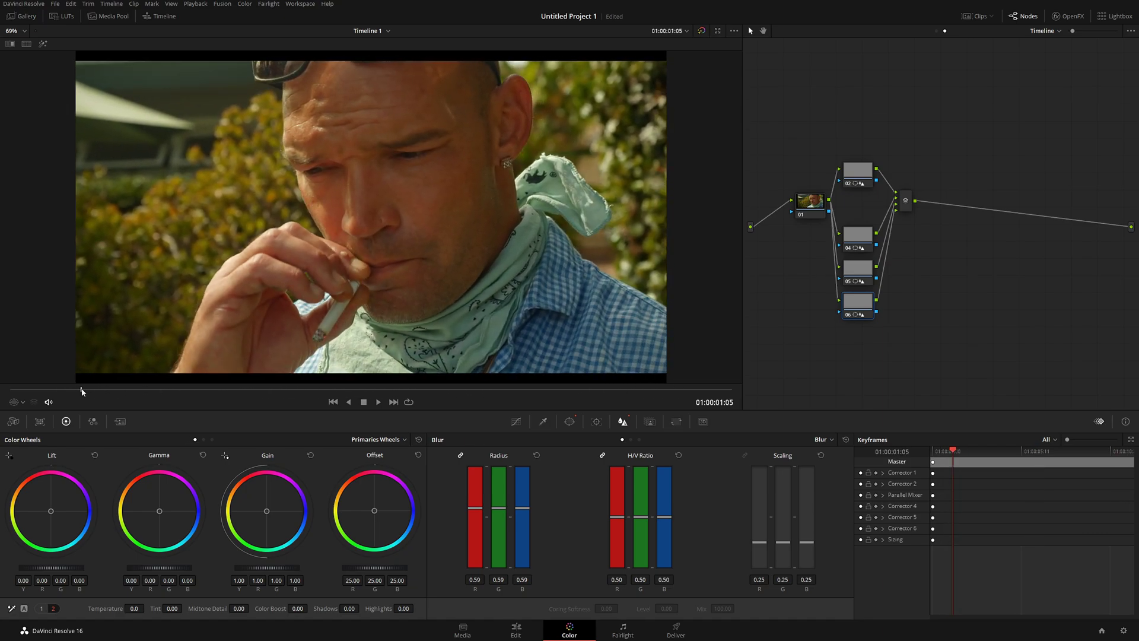